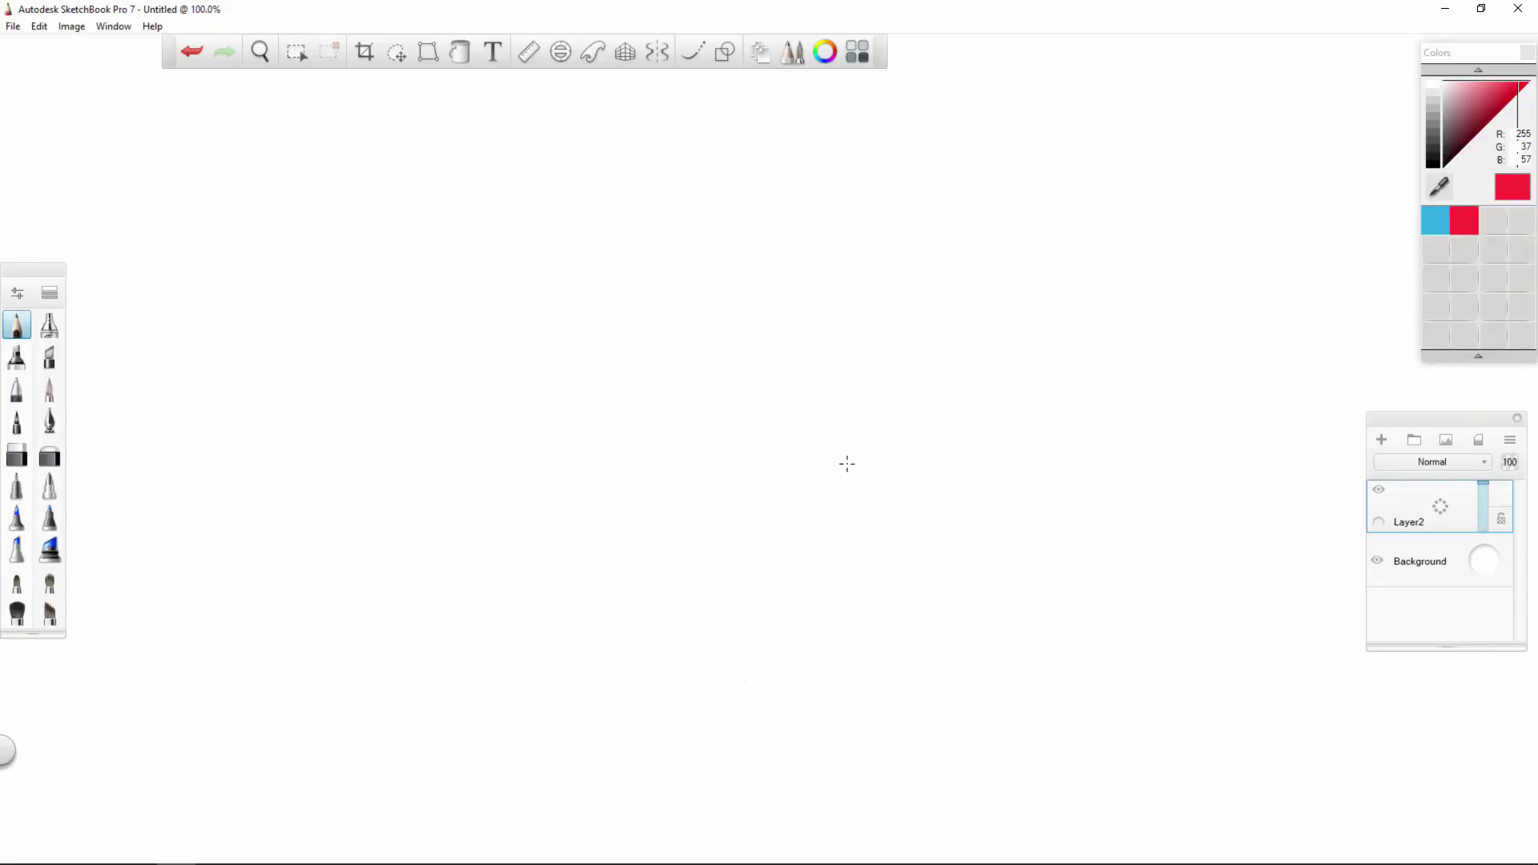
# Sketch a large rough circle for the head in red, built from overlapping light pencil strokes.
pyautogui.moveTo(887, 549); pyautogui.dragTo(673, 416)
pyautogui.moveTo(733, 536); pyautogui.dragTo(770, 551)
pyautogui.moveTo(894, 562); pyautogui.dragTo(755, 556)
pyautogui.moveTo(654, 289); pyautogui.dragTo(766, 560)
pyautogui.moveTo(631, 359); pyautogui.dragTo(926, 559)
pyautogui.moveTo(706, 526); pyautogui.dragTo(916, 567)
pyautogui.moveTo(1027, 370); pyautogui.dragTo(881, 580)
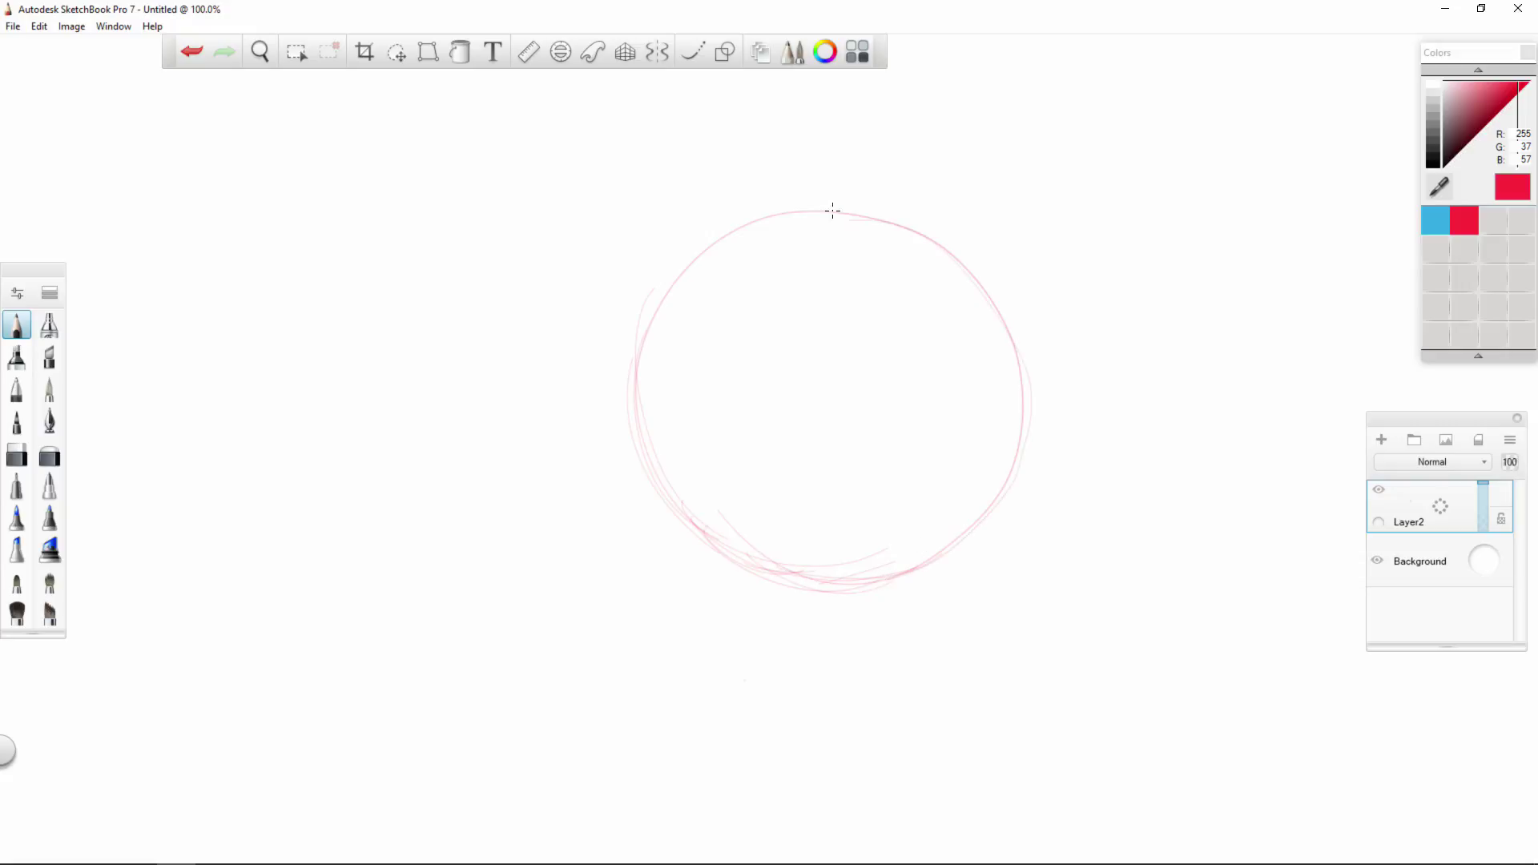
pyautogui.moveTo(824, 210)
pyautogui.mouseDown()
pyautogui.moveTo(710, 239)
pyautogui.moveTo(641, 344)
pyautogui.mouseUp()
pyautogui.moveTo(446, 267)
pyautogui.mouseDown()
pyautogui.moveTo(477, 188)
pyautogui.moveTo(422, 232)
pyautogui.moveTo(419, 262)
pyautogui.moveTo(485, 252)
pyautogui.mouseUp()
pyautogui.moveTo(528, 165)
pyautogui.mouseDown()
pyautogui.moveTo(515, 171)
pyautogui.moveTo(527, 215)
pyautogui.moveTo(477, 253)
pyautogui.mouseUp()
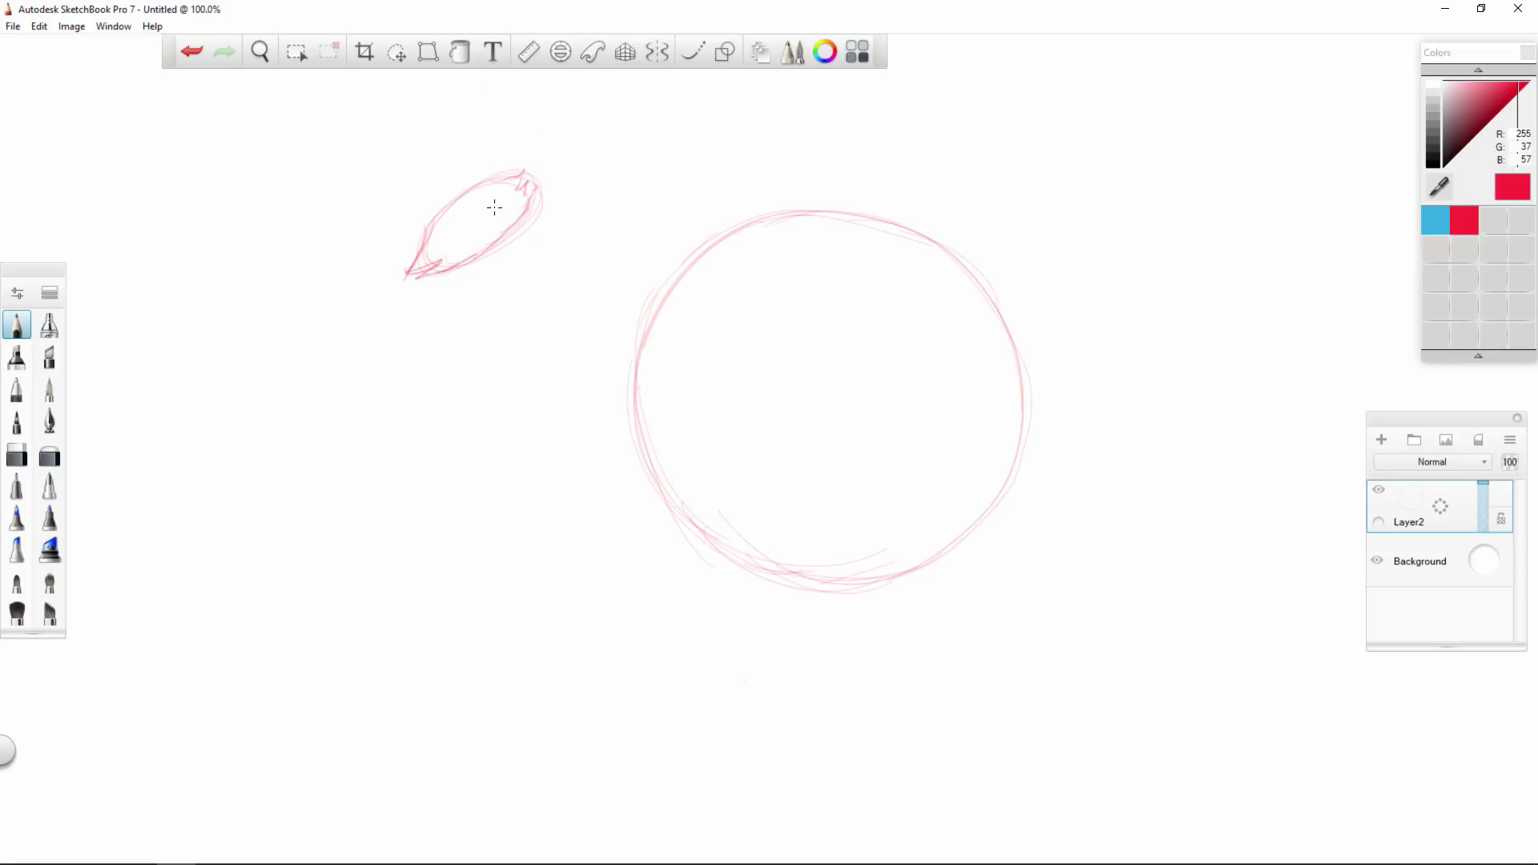
pyautogui.moveTo(304, 465)
pyautogui.mouseDown()
pyautogui.moveTo(440, 403)
pyautogui.moveTo(424, 437)
pyautogui.moveTo(298, 481)
pyautogui.mouseUp()
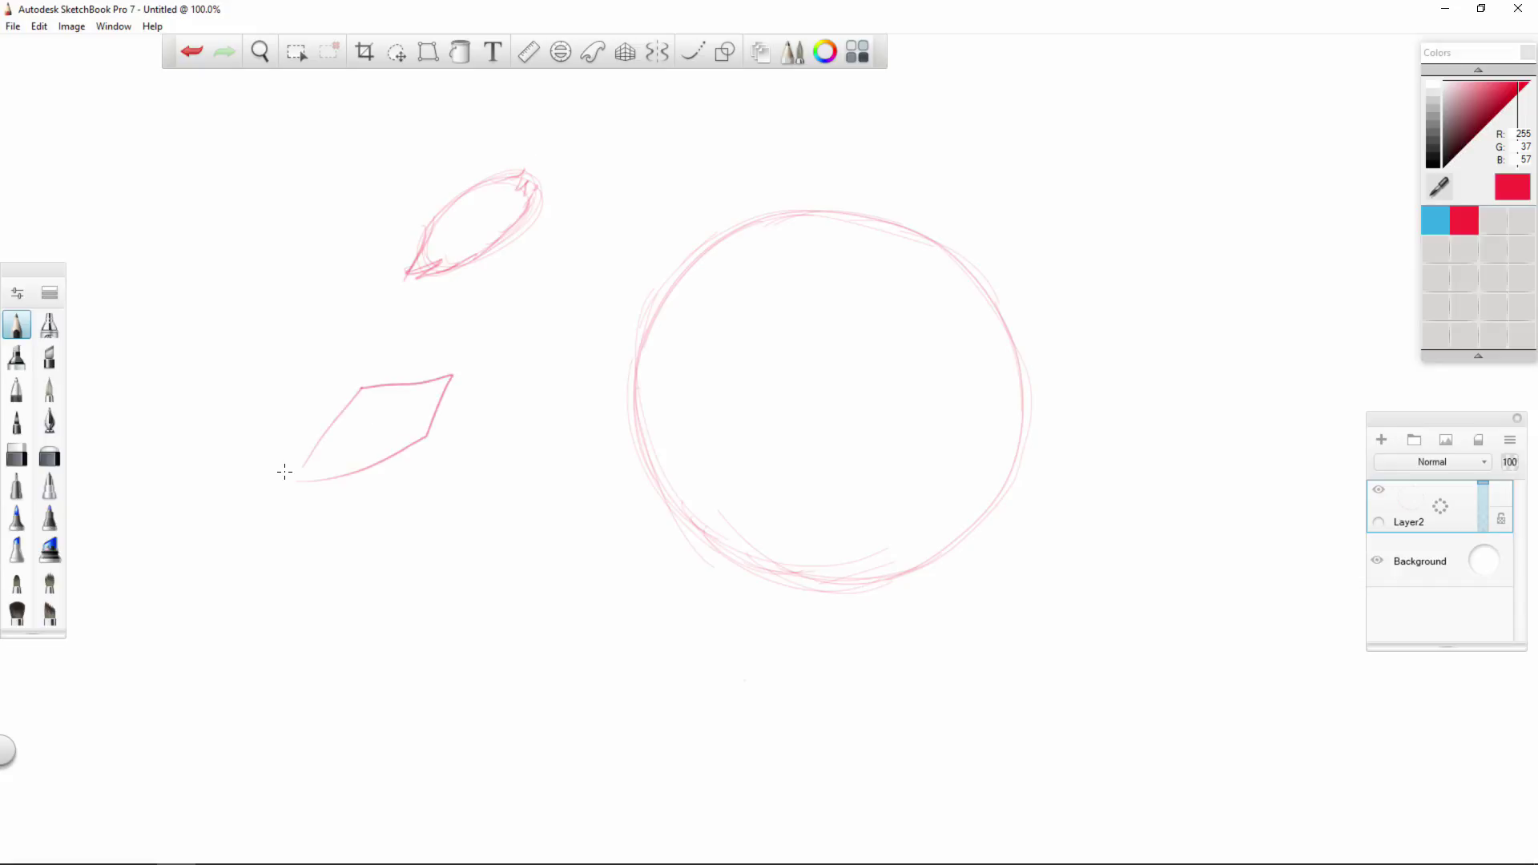
pyautogui.hotkey('ctrl', 'z')
pyautogui.moveTo(488, 229)
pyautogui.mouseDown()
pyautogui.moveTo(496, 203)
pyautogui.moveTo(475, 245)
pyautogui.moveTo(477, 217)
pyautogui.moveTo(455, 205)
pyautogui.moveTo(436, 250)
pyautogui.moveTo(445, 218)
pyautogui.moveTo(417, 245)
pyautogui.mouseUp()
pyautogui.moveTo(474, 192)
pyautogui.mouseDown()
pyautogui.moveTo(478, 163)
pyautogui.moveTo(510, 166)
pyautogui.mouseUp()
pyautogui.hotkey('ctrl', 'z')
pyautogui.hotkey('ctrl', 'z')
pyautogui.hotkey('ctrl', 'z')
pyautogui.hotkey('ctrl', 'z')
pyautogui.hotkey('ctrl', 'z')
pyautogui.hotkey('ctrl', 'z')
pyautogui.hotkey('ctrl', 'z')
pyautogui.hotkey('ctrl', 'z')
pyautogui.hotkey('ctrl', 'z')
pyautogui.hotkey('ctrl', 'z')
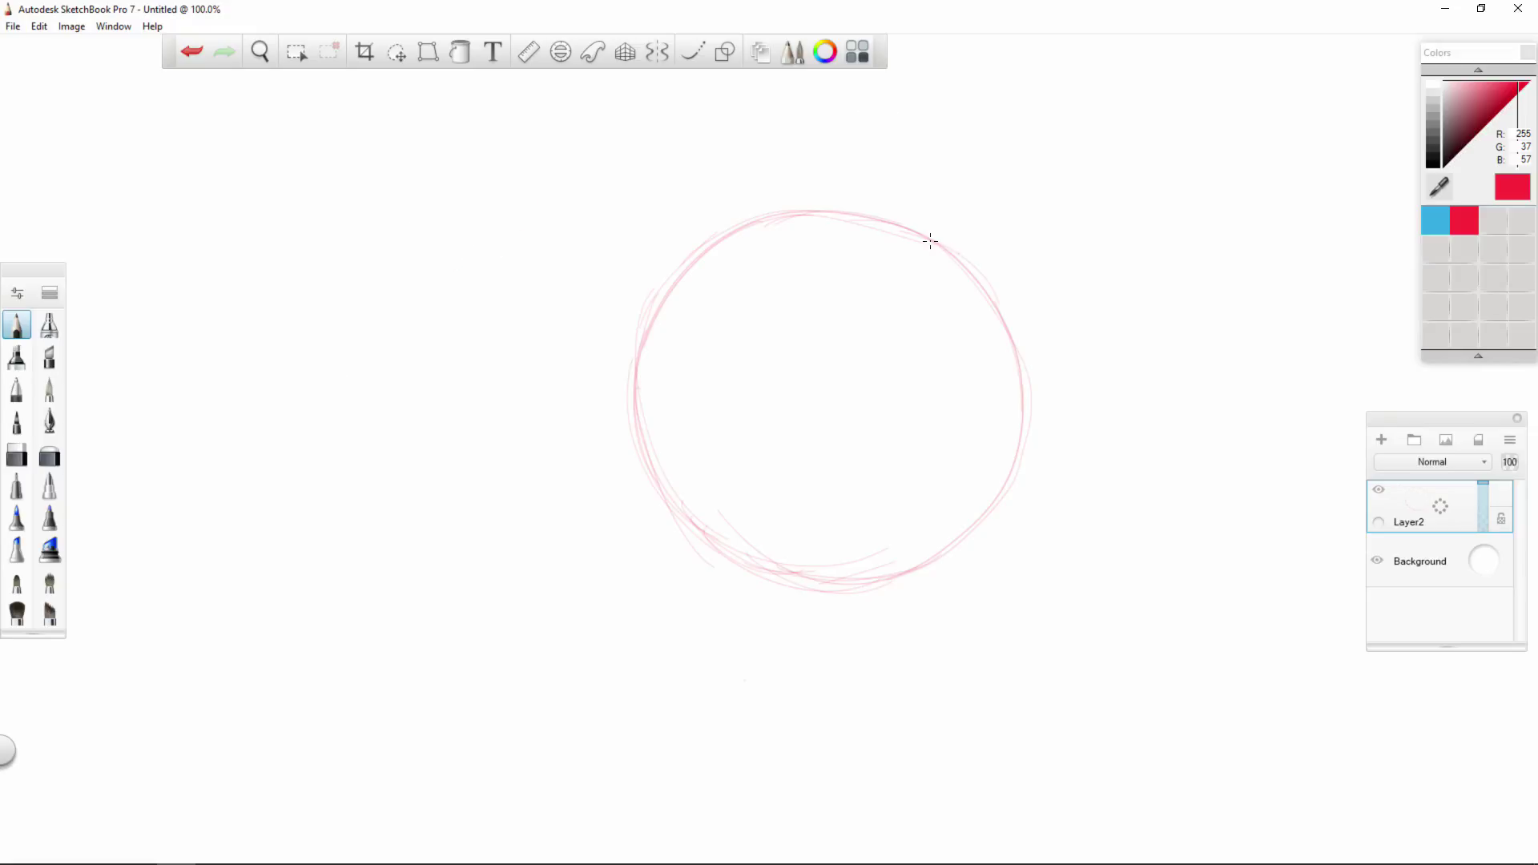
# Sketch a curved vertical centre line and a curved horizontal eye guideline across the head circle.
pyautogui.moveTo(1013, 372); pyautogui.dragTo(1013, 455)
pyautogui.moveTo(838, 216)
pyautogui.mouseDown()
pyautogui.moveTo(758, 302)
pyautogui.moveTo(727, 387)
pyautogui.moveTo(729, 340)
pyautogui.moveTo(753, 525)
pyautogui.mouseUp()
pyautogui.moveTo(726, 391); pyautogui.dragTo(785, 562)
pyautogui.moveTo(791, 239); pyautogui.dragTo(719, 405)
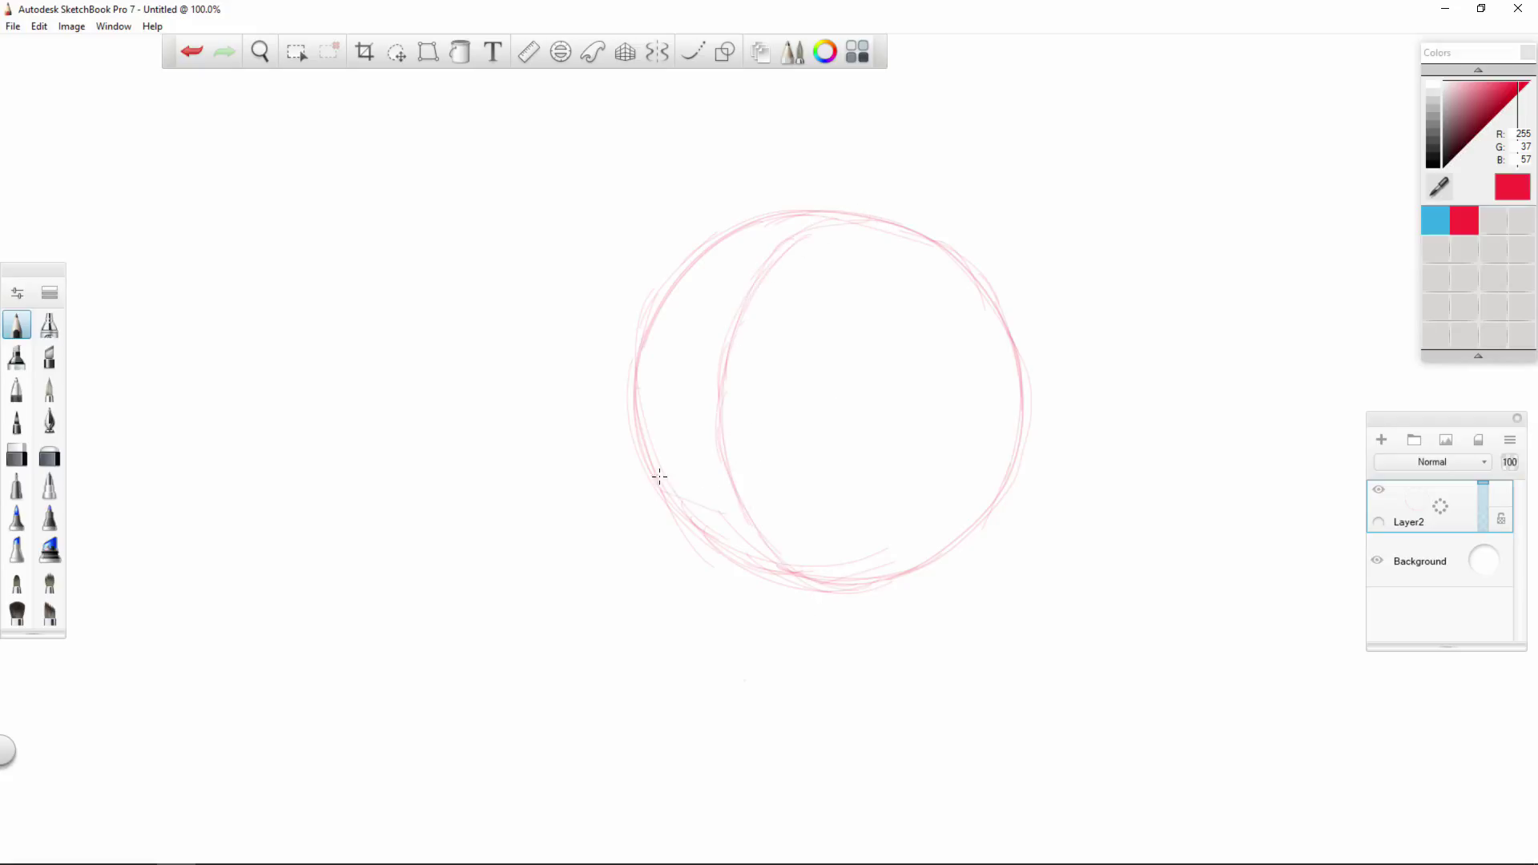
pyautogui.moveTo(695, 503)
pyautogui.mouseDown()
pyautogui.moveTo(809, 535)
pyautogui.moveTo(865, 523)
pyautogui.mouseUp()
pyautogui.moveTo(754, 529)
pyautogui.mouseDown()
pyautogui.moveTo(904, 500)
pyautogui.moveTo(1010, 441)
pyautogui.mouseUp()
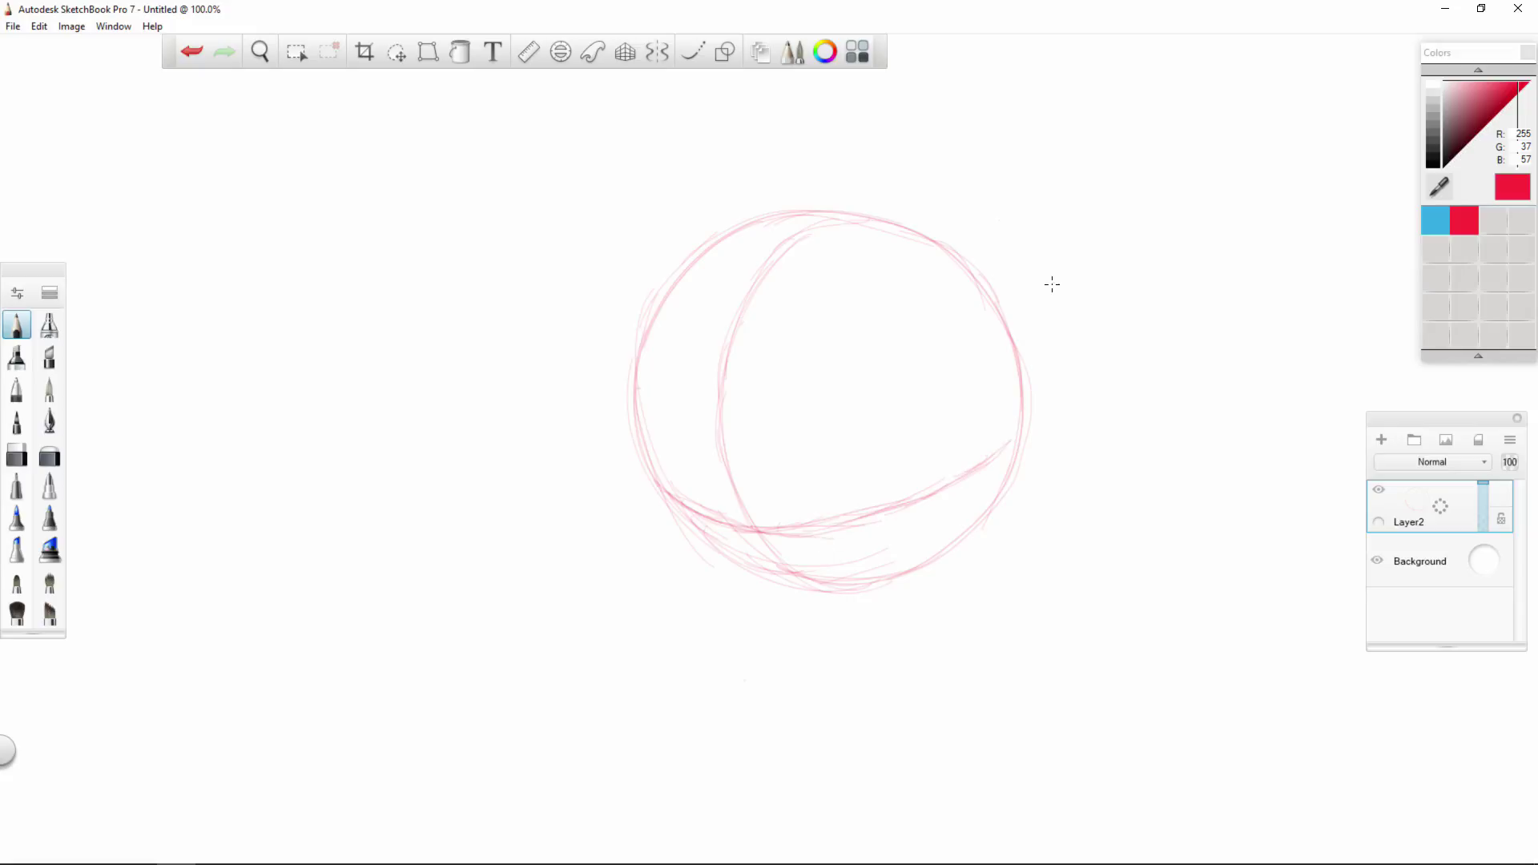
pyautogui.moveTo(1208, 137)
pyautogui.mouseDown()
pyautogui.moveTo(1164, 285)
pyautogui.moveTo(1241, 180)
pyautogui.moveTo(1173, 276)
pyautogui.mouseUp()
pyautogui.moveTo(1197, 156); pyautogui.dragTo(1184, 287)
pyautogui.moveTo(802, 224)
pyautogui.mouseDown()
pyautogui.moveTo(763, 279)
pyautogui.moveTo(729, 491)
pyautogui.mouseUp()
pyautogui.hotkey('ctrl', 'z')
pyautogui.hotkey('ctrl', 'z')
pyautogui.hotkey('ctrl', 'z')
pyautogui.hotkey('ctrl', 'z')
# Darken the curved horizontal guideline across the lower part of the head with repeated strokes.
pyautogui.moveTo(668, 489); pyautogui.dragTo(683, 501)
pyautogui.moveTo(889, 518); pyautogui.dragTo(985, 486)
pyautogui.moveTo(912, 518)
pyautogui.mouseDown()
pyautogui.moveTo(777, 530)
pyautogui.moveTo(963, 481)
pyautogui.mouseUp()
pyautogui.moveTo(845, 529)
pyautogui.mouseDown()
pyautogui.moveTo(703, 511)
pyautogui.moveTo(647, 429)
pyautogui.moveTo(749, 528)
pyautogui.moveTo(690, 516)
pyautogui.moveTo(733, 524)
pyautogui.moveTo(650, 482)
pyautogui.mouseUp()
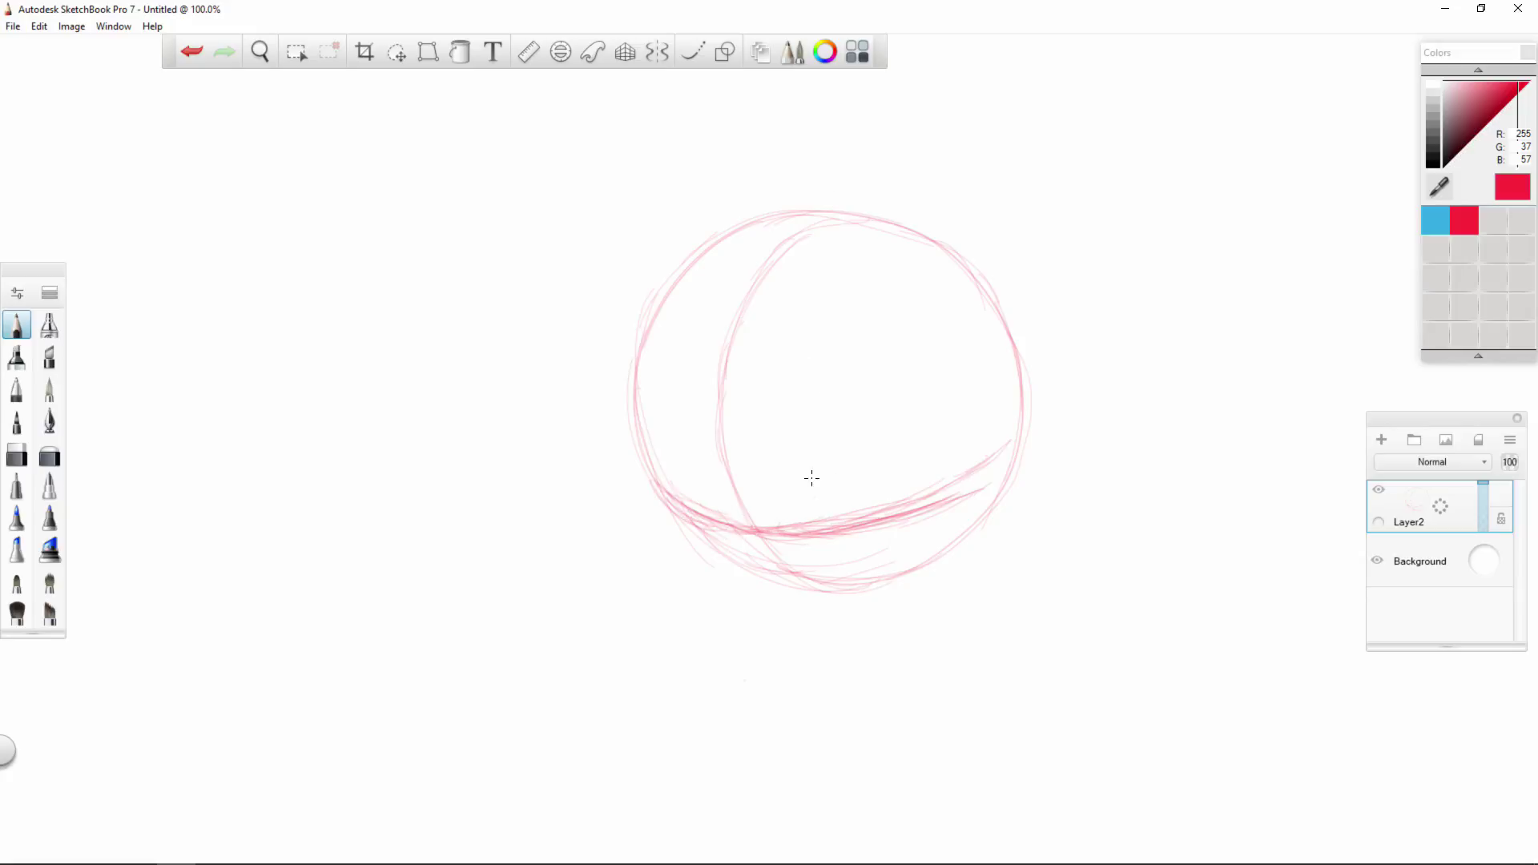
# Draw two upright oval eyes resting on the horizontal guideline, with the far eye narrower than the near one.
pyautogui.moveTo(773, 418); pyautogui.dragTo(855, 466)
pyautogui.moveTo(833, 382)
pyautogui.mouseDown()
pyautogui.moveTo(761, 469)
pyautogui.moveTo(850, 481)
pyautogui.moveTo(793, 513)
pyautogui.mouseUp()
pyautogui.moveTo(676, 449)
pyautogui.mouseDown()
pyautogui.moveTo(710, 517)
pyautogui.moveTo(686, 413)
pyautogui.moveTo(669, 426)
pyautogui.moveTo(704, 419)
pyautogui.moveTo(687, 418)
pyautogui.moveTo(685, 480)
pyautogui.moveTo(710, 510)
pyautogui.mouseUp()
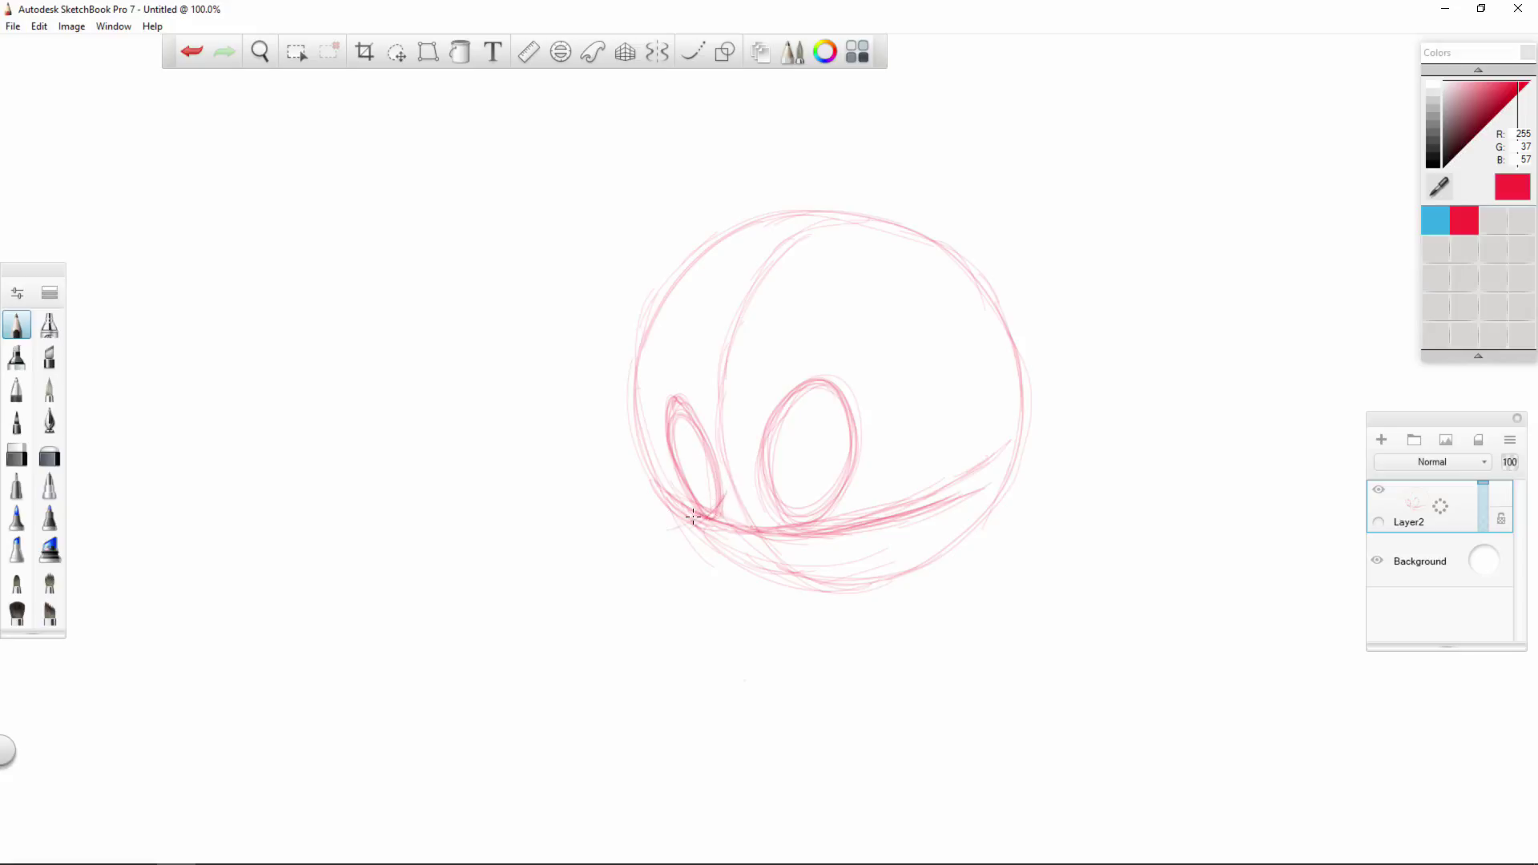
# Sketch a pointed, upturned snout extending from below the far eye beyond the head circle.
pyautogui.moveTo(645, 515)
pyautogui.mouseDown()
pyautogui.moveTo(697, 517)
pyautogui.moveTo(723, 492)
pyautogui.mouseUp()
pyautogui.moveTo(627, 516)
pyautogui.mouseDown()
pyautogui.moveTo(637, 549)
pyautogui.moveTo(673, 570)
pyautogui.mouseUp()
pyautogui.moveTo(628, 522)
pyautogui.mouseDown()
pyautogui.moveTo(701, 587)
pyautogui.moveTo(730, 580)
pyautogui.moveTo(663, 567)
pyautogui.moveTo(762, 571)
pyautogui.mouseUp()
# Sketch two muzzle reference shapes left of the head: a front-view triangle with an oval tip and a side-view cone with a rounded base.
pyautogui.moveTo(356, 265)
pyautogui.mouseDown()
pyautogui.moveTo(401, 196)
pyautogui.moveTo(430, 269)
pyautogui.mouseUp()
pyautogui.moveTo(353, 267); pyautogui.dragTo(430, 273)
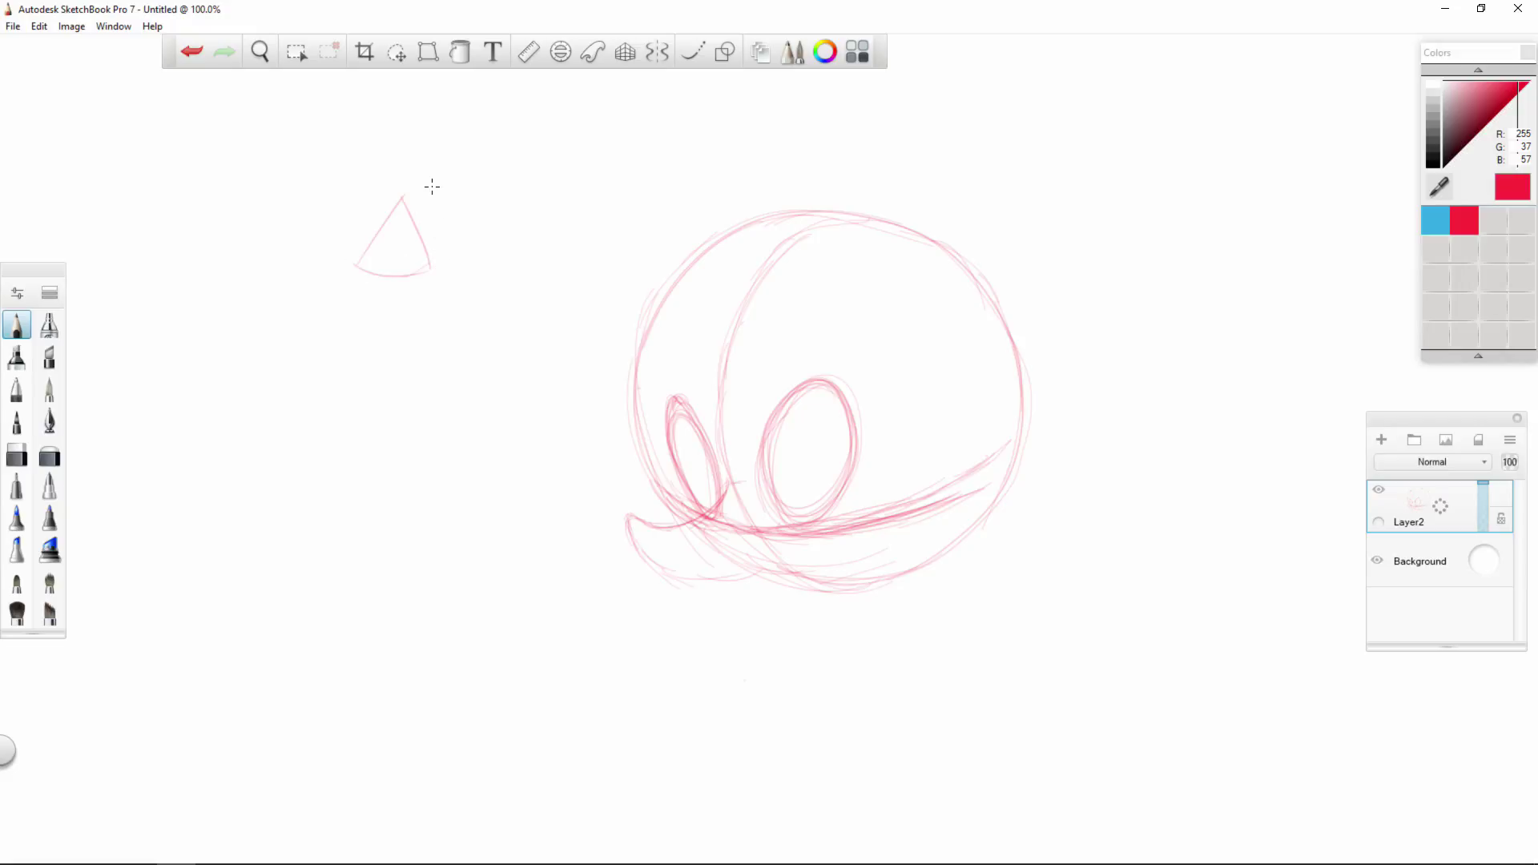
pyautogui.moveTo(397, 206); pyautogui.dragTo(399, 215)
pyautogui.moveTo(314, 378); pyautogui.dragTo(404, 328)
pyautogui.moveTo(310, 382); pyautogui.dragTo(391, 395)
pyautogui.hotkey('ctrl', 'z')
pyautogui.moveTo(403, 337)
pyautogui.mouseDown()
pyautogui.moveTo(417, 384)
pyautogui.moveTo(399, 396)
pyautogui.moveTo(418, 367)
pyautogui.moveTo(400, 413)
pyautogui.mouseUp()
pyautogui.moveTo(397, 330)
pyautogui.mouseDown()
pyautogui.moveTo(419, 367)
pyautogui.moveTo(403, 402)
pyautogui.moveTo(411, 361)
pyautogui.moveTo(395, 339)
pyautogui.moveTo(390, 398)
pyautogui.mouseUp()
pyautogui.moveTo(358, 265); pyautogui.dragTo(430, 262)
pyautogui.moveTo(396, 335); pyautogui.dragTo(390, 398)
# Draw the rounded muzzle cheek and an open mouth with a shaded interior at the base of the snout.
pyautogui.moveTo(719, 511); pyautogui.dragTo(748, 488)
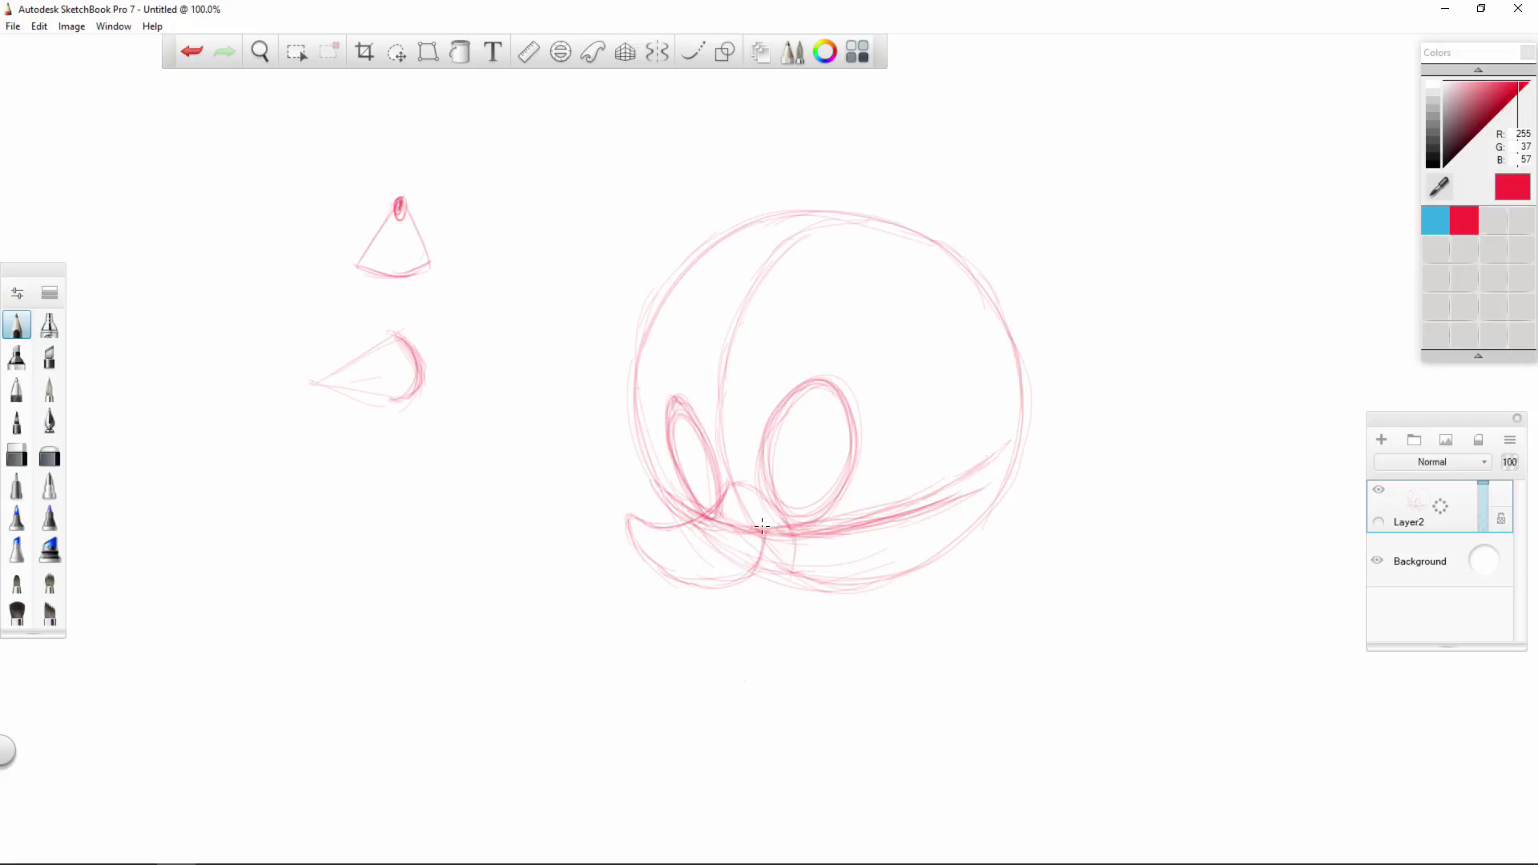
pyautogui.moveTo(765, 530)
pyautogui.mouseDown()
pyautogui.moveTo(759, 574)
pyautogui.moveTo(776, 530)
pyautogui.moveTo(757, 567)
pyautogui.moveTo(691, 593)
pyautogui.moveTo(740, 576)
pyautogui.mouseUp()
pyautogui.moveTo(741, 483)
pyautogui.mouseDown()
pyautogui.moveTo(797, 534)
pyautogui.moveTo(792, 570)
pyautogui.moveTo(769, 583)
pyautogui.moveTo(763, 541)
pyautogui.moveTo(772, 594)
pyautogui.moveTo(758, 558)
pyautogui.moveTo(757, 606)
pyautogui.moveTo(787, 583)
pyautogui.moveTo(797, 536)
pyautogui.moveTo(777, 594)
pyautogui.mouseUp()
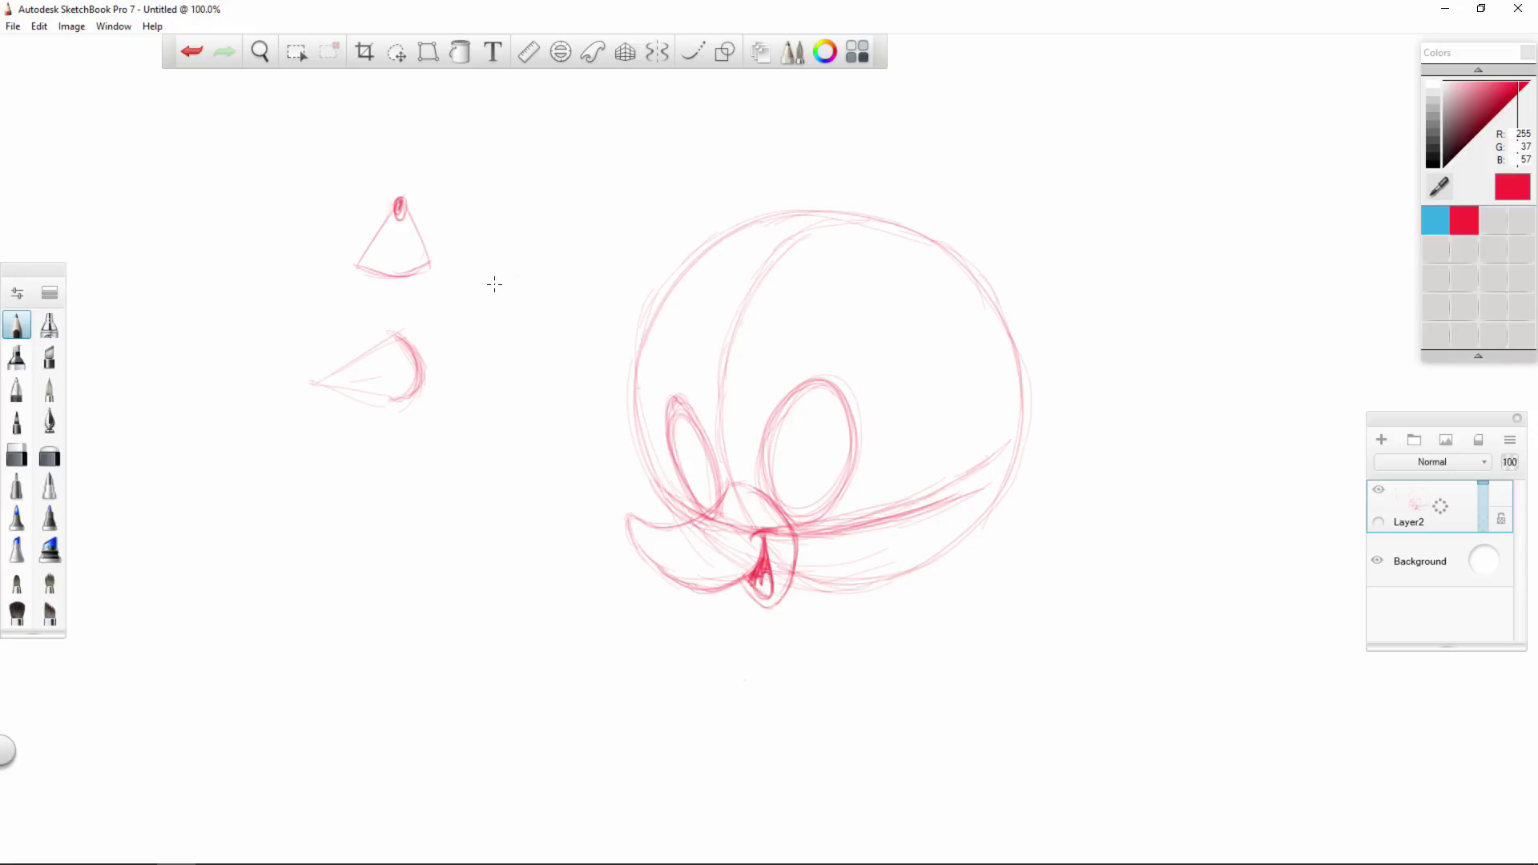
# Outline a rounded-triangle nose on the snout tip and sketch triangular and rounded-triangle nose examples around the head.
pyautogui.moveTo(494, 283)
pyautogui.mouseDown()
pyautogui.moveTo(558, 286)
pyautogui.moveTo(531, 318)
pyautogui.moveTo(495, 289)
pyautogui.mouseUp()
pyautogui.moveTo(624, 521)
pyautogui.mouseDown()
pyautogui.moveTo(635, 543)
pyautogui.moveTo(649, 525)
pyautogui.moveTo(631, 513)
pyautogui.moveTo(648, 519)
pyautogui.moveTo(632, 539)
pyautogui.mouseUp()
pyautogui.moveTo(1041, 166)
pyautogui.mouseDown()
pyautogui.moveTo(1104, 163)
pyautogui.moveTo(1073, 208)
pyautogui.moveTo(1042, 166)
pyautogui.mouseUp()
pyautogui.moveTo(1248, 130)
pyautogui.mouseDown()
pyautogui.moveTo(1214, 157)
pyautogui.moveTo(1233, 173)
pyautogui.mouseUp()
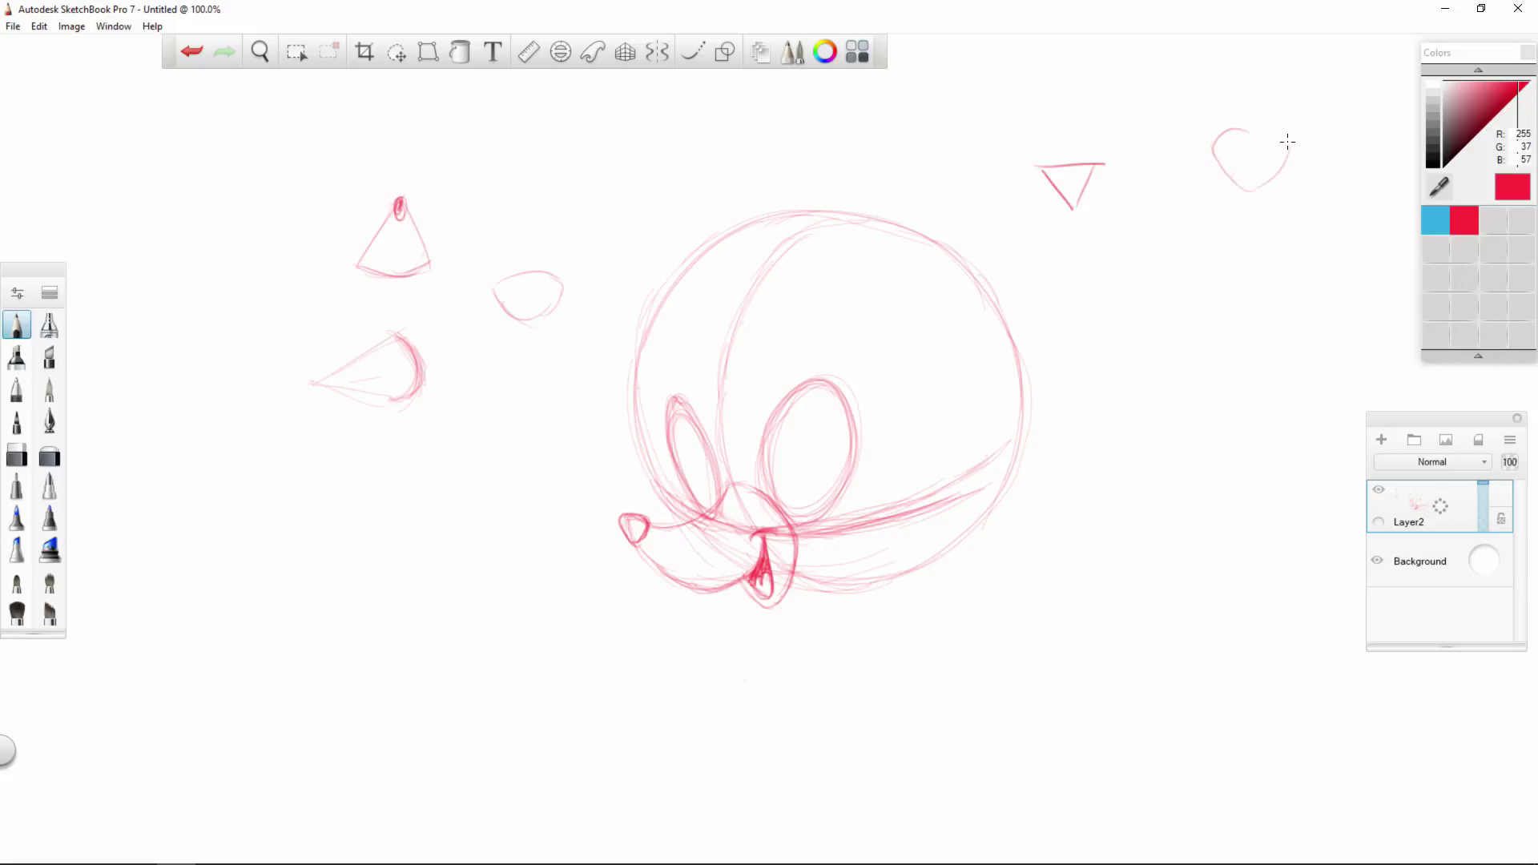
pyautogui.moveTo(1237, 127); pyautogui.dragTo(1286, 131)
# Draw an arrow pointing towards the head's lower jaw and a triangle example with a curved arrow pointing into it.
pyautogui.moveTo(1100, 742); pyautogui.dragTo(915, 622)
pyautogui.moveTo(1000, 652)
pyautogui.mouseDown()
pyautogui.moveTo(903, 625)
pyautogui.moveTo(946, 691)
pyautogui.mouseUp()
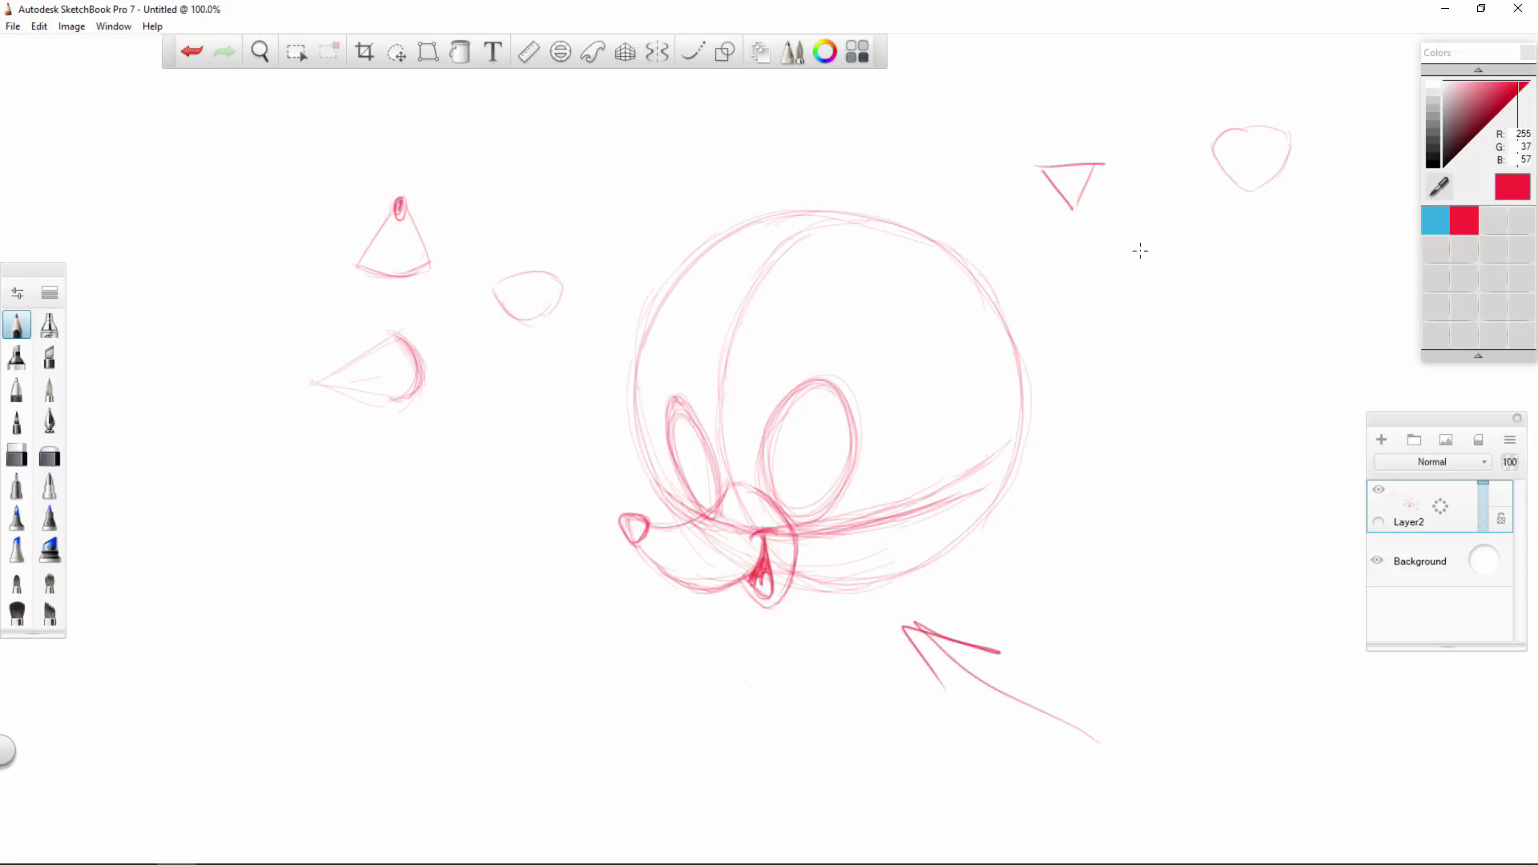
pyautogui.moveTo(1129, 249)
pyautogui.mouseDown()
pyautogui.moveTo(1148, 304)
pyautogui.moveTo(1214, 243)
pyautogui.moveTo(1166, 298)
pyautogui.mouseUp()
pyautogui.moveTo(1209, 248); pyautogui.dragTo(1158, 314)
pyautogui.moveTo(1225, 275)
pyautogui.mouseDown()
pyautogui.moveTo(1168, 272)
pyautogui.moveTo(1189, 287)
pyautogui.mouseUp()
pyautogui.moveTo(1344, 358)
pyautogui.mouseDown()
pyautogui.moveTo(1205, 273)
pyautogui.moveTo(1254, 289)
pyautogui.moveTo(1234, 324)
pyautogui.mouseUp()
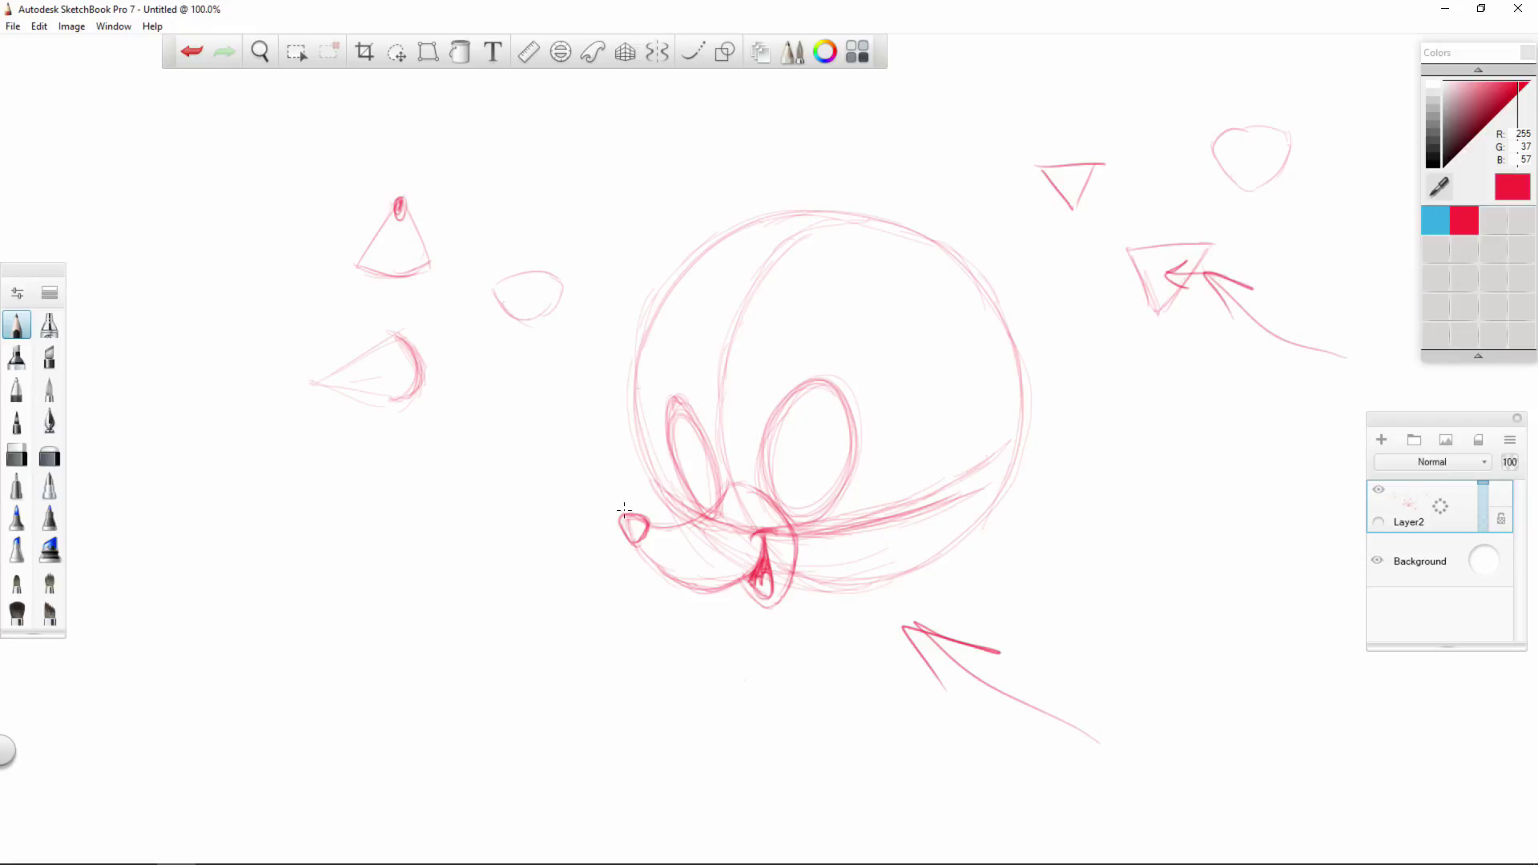
# Fill in the nose and darken the outlines of the snout and muzzle cheek.
pyautogui.moveTo(627, 519)
pyautogui.mouseDown()
pyautogui.moveTo(634, 543)
pyautogui.moveTo(647, 523)
pyautogui.moveTo(634, 513)
pyautogui.moveTo(646, 534)
pyautogui.mouseUp()
pyautogui.moveTo(645, 516); pyautogui.dragTo(678, 522)
pyautogui.moveTo(732, 482)
pyautogui.mouseDown()
pyautogui.moveTo(765, 493)
pyautogui.moveTo(795, 535)
pyautogui.moveTo(769, 603)
pyautogui.moveTo(740, 585)
pyautogui.mouseUp()
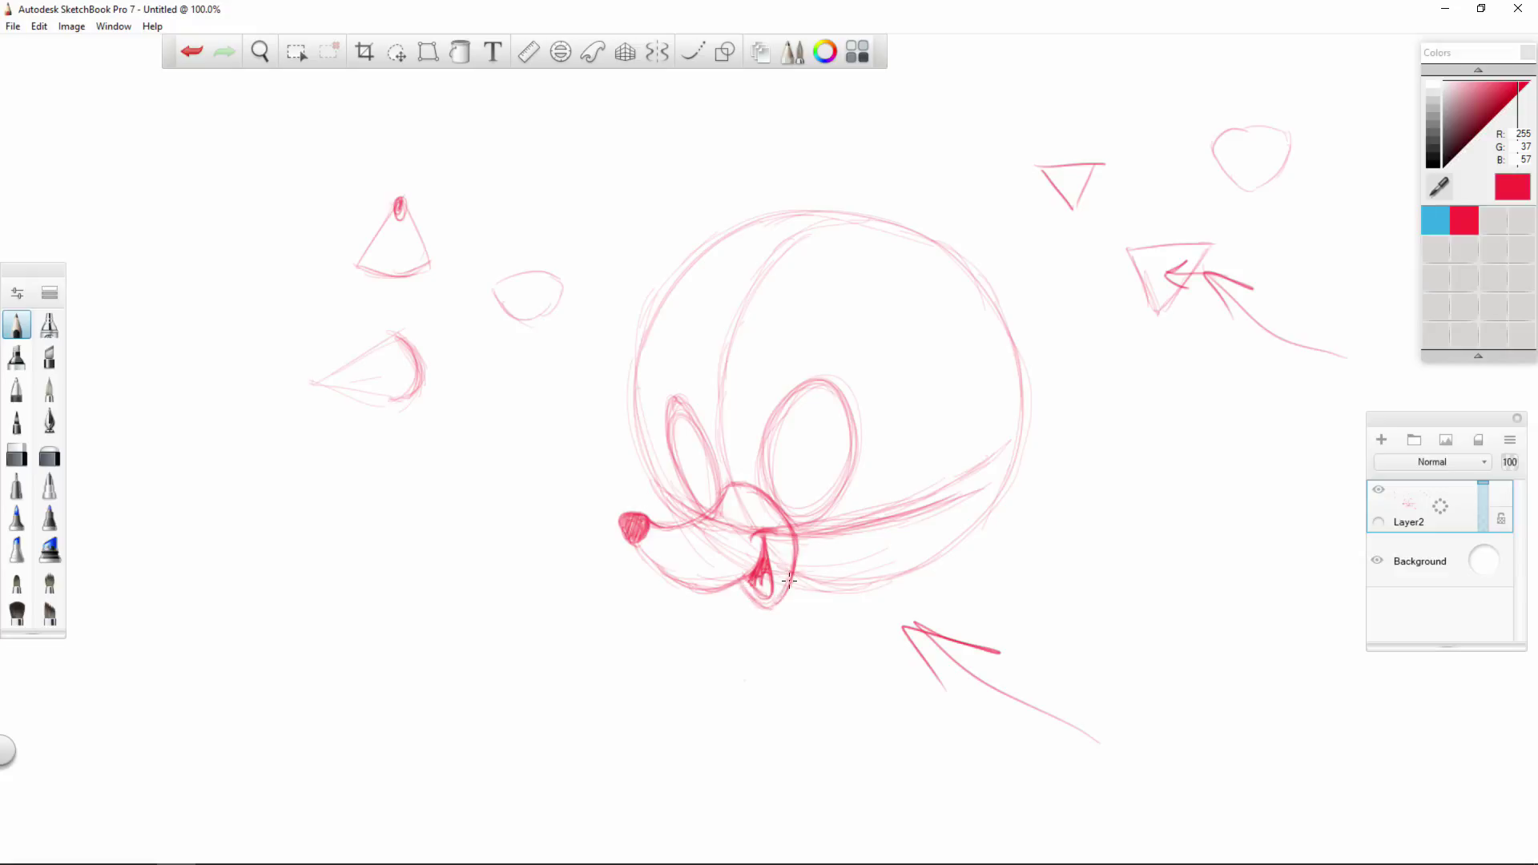
# Add whisker dots to the muzzle and draw the jaw line from the mouth along the bottom of the head.
pyautogui.click(720, 539)
pyautogui.click(715, 554)
pyautogui.click(736, 549)
pyautogui.moveTo(720, 532); pyautogui.dragTo(722, 537)
pyautogui.moveTo(789, 593)
pyautogui.mouseDown()
pyautogui.moveTo(898, 578)
pyautogui.moveTo(910, 568)
pyautogui.moveTo(878, 577)
pyautogui.moveTo(922, 562)
pyautogui.mouseUp()
pyautogui.moveTo(785, 599); pyautogui.dragTo(935, 553)
# Sketch a small angular animal head with eyes and cheek fur as a reference left of the main head.
pyautogui.moveTo(241, 585)
pyautogui.mouseDown()
pyautogui.moveTo(312, 486)
pyautogui.moveTo(367, 557)
pyautogui.mouseUp()
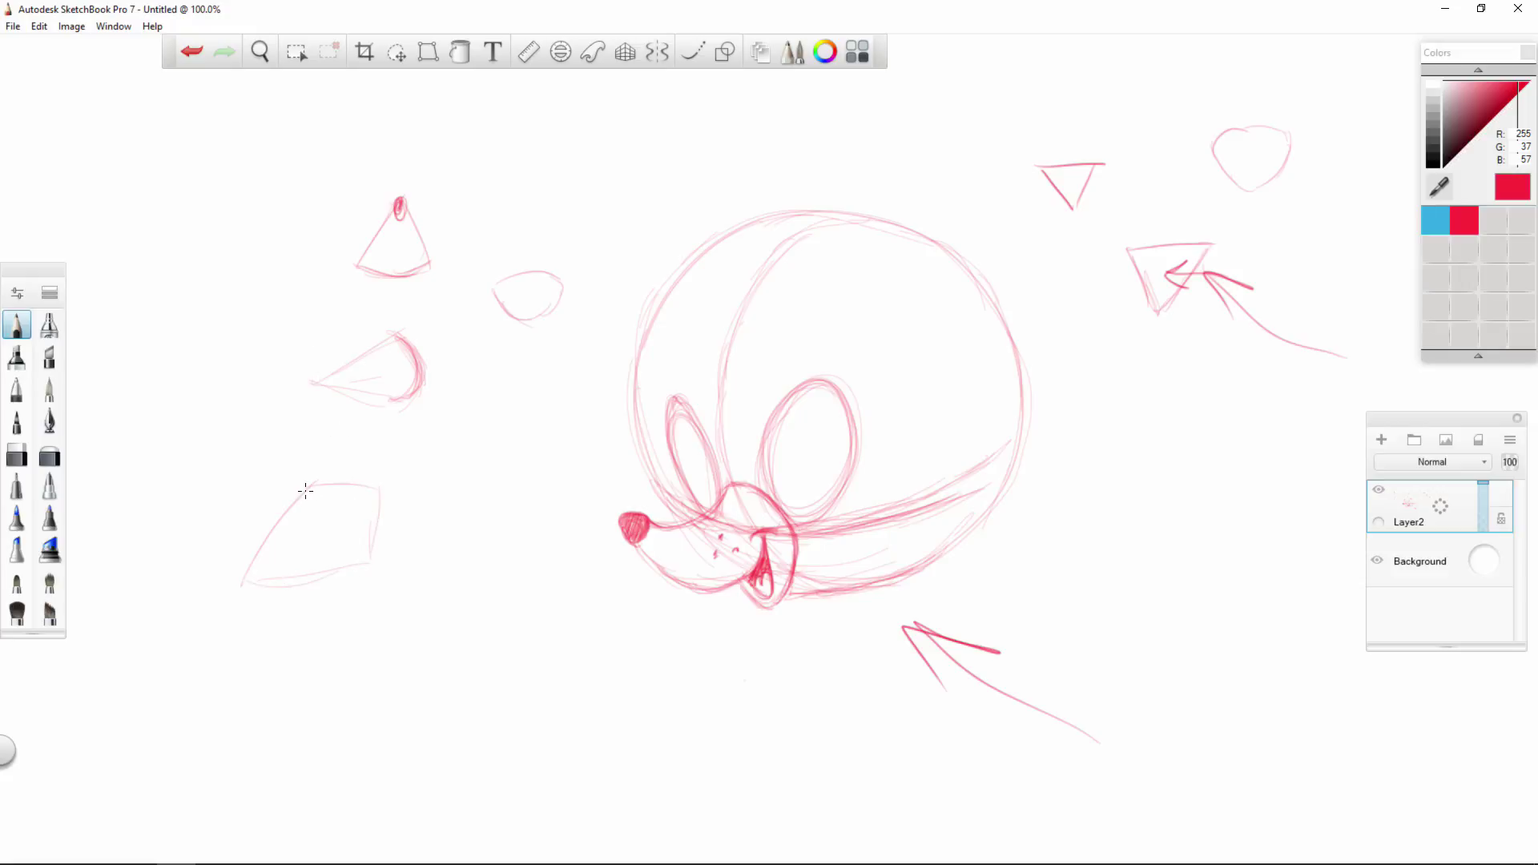
pyautogui.moveTo(310, 487)
pyautogui.mouseDown()
pyautogui.moveTo(366, 559)
pyautogui.moveTo(347, 515)
pyautogui.moveTo(379, 468)
pyautogui.moveTo(369, 531)
pyautogui.mouseUp()
pyautogui.moveTo(271, 548); pyautogui.dragTo(275, 576)
# Extend the jaw line into a flared cheek contour beyond the back of the head circle.
pyautogui.moveTo(1010, 336); pyautogui.dragTo(1017, 423)
pyautogui.moveTo(929, 570); pyautogui.dragTo(1058, 461)
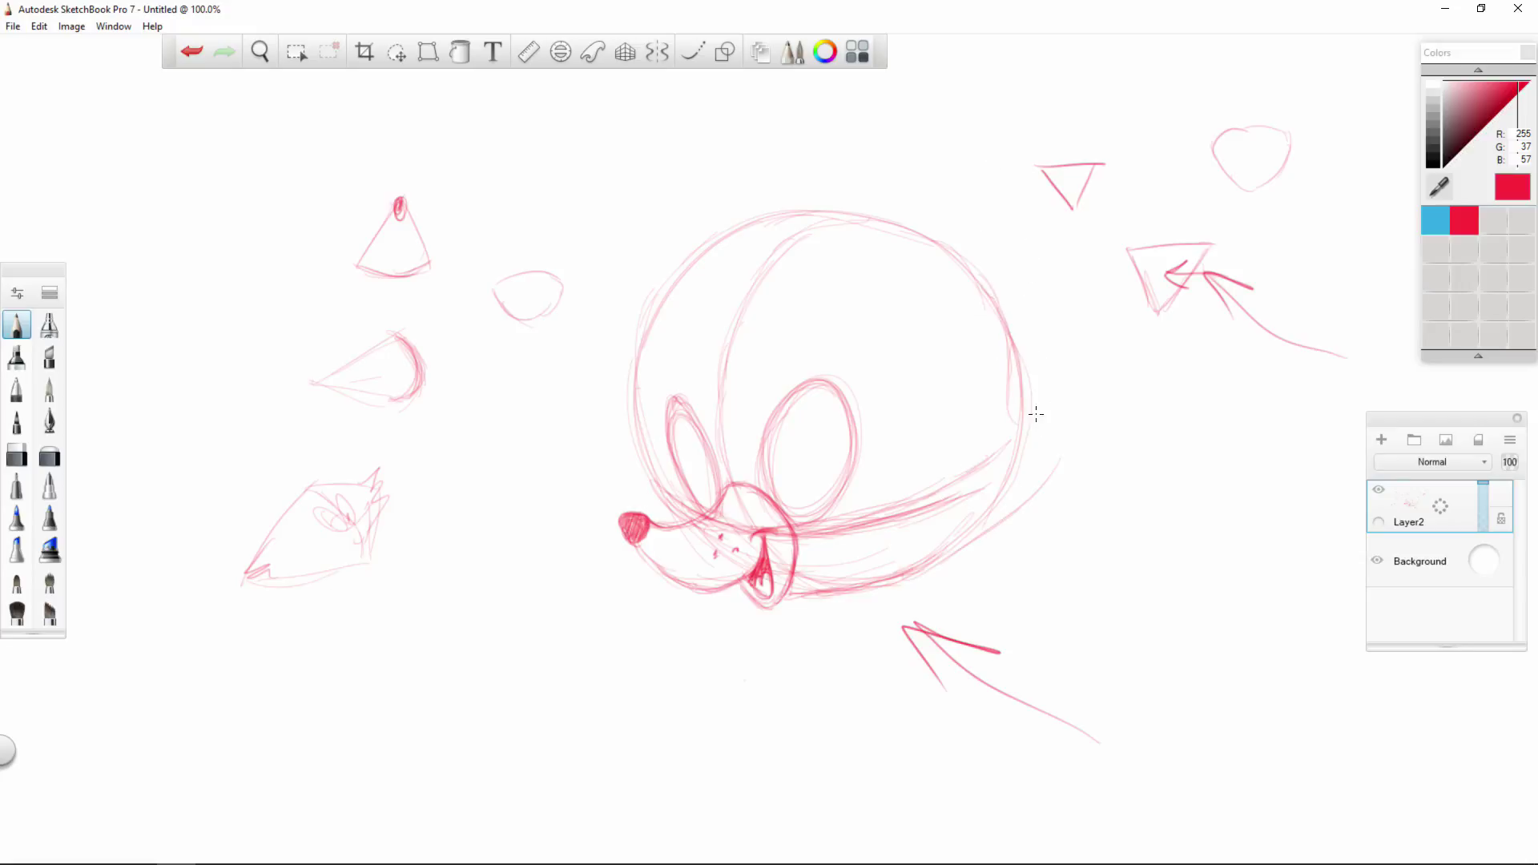
pyautogui.moveTo(936, 566)
pyautogui.mouseDown()
pyautogui.moveTo(1037, 485)
pyautogui.moveTo(1060, 411)
pyautogui.mouseUp()
pyautogui.moveTo(964, 543)
pyautogui.mouseDown()
pyautogui.moveTo(1064, 387)
pyautogui.moveTo(1063, 406)
pyautogui.moveTo(1047, 391)
pyautogui.mouseUp()
# Sketch a zigzag fur example above the head and draw pointed fur tufts along the near cheek.
pyautogui.moveTo(885, 102)
pyautogui.mouseDown()
pyautogui.moveTo(944, 109)
pyautogui.moveTo(932, 135)
pyautogui.moveTo(950, 148)
pyautogui.moveTo(913, 185)
pyautogui.mouseUp()
pyautogui.moveTo(1019, 362)
pyautogui.mouseDown()
pyautogui.moveTo(1063, 384)
pyautogui.moveTo(1046, 380)
pyautogui.moveTo(1062, 391)
pyautogui.moveTo(1029, 486)
pyautogui.moveTo(969, 549)
pyautogui.mouseUp()
pyautogui.moveTo(1022, 493); pyautogui.dragTo(885, 585)
pyautogui.moveTo(1014, 373)
pyautogui.mouseDown()
pyautogui.moveTo(1057, 384)
pyautogui.moveTo(1039, 390)
pyautogui.moveTo(1058, 381)
pyautogui.moveTo(1050, 406)
pyautogui.moveTo(1059, 384)
pyautogui.moveTo(1033, 432)
pyautogui.moveTo(1016, 423)
pyautogui.moveTo(1040, 421)
pyautogui.moveTo(1017, 421)
pyautogui.moveTo(1029, 414)
pyautogui.moveTo(1005, 414)
pyautogui.moveTo(1059, 423)
pyautogui.moveTo(1017, 465)
pyautogui.moveTo(1001, 445)
pyautogui.moveTo(1040, 477)
pyautogui.moveTo(982, 489)
pyautogui.moveTo(1031, 487)
pyautogui.moveTo(949, 554)
pyautogui.mouseUp()
pyautogui.moveTo(1004, 504)
pyautogui.mouseDown()
pyautogui.moveTo(985, 534)
pyautogui.moveTo(1006, 517)
pyautogui.moveTo(947, 519)
pyautogui.moveTo(981, 529)
pyautogui.moveTo(930, 574)
pyautogui.moveTo(801, 597)
pyautogui.mouseUp()
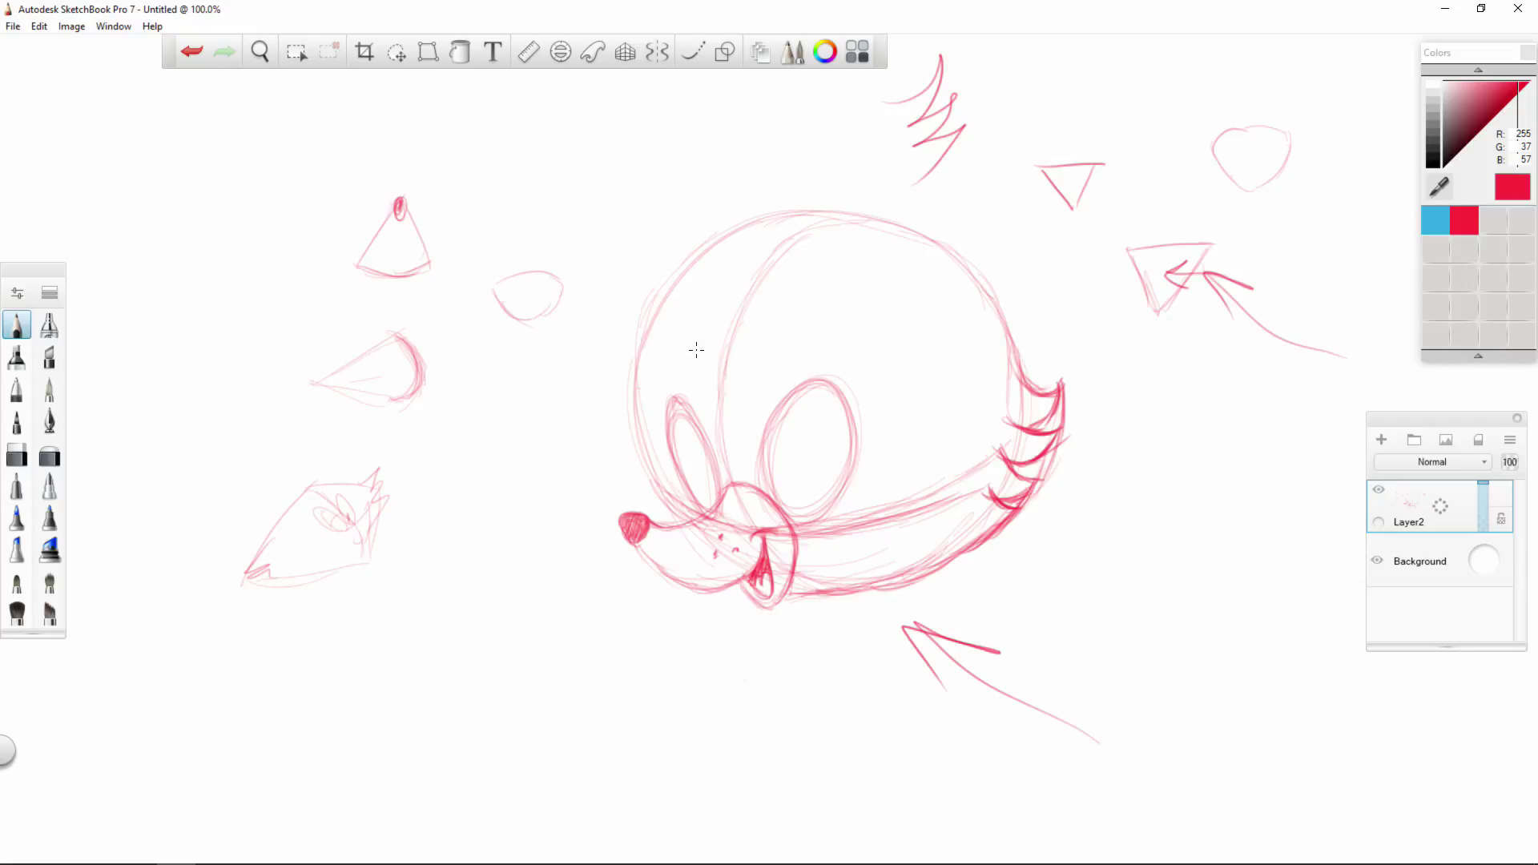
# Sketch the arched brow contour of the face mask above both eyes, dipping to a point at the centre line.
pyautogui.moveTo(709, 352)
pyautogui.mouseDown()
pyautogui.moveTo(720, 374)
pyautogui.moveTo(807, 310)
pyautogui.mouseUp()
pyautogui.moveTo(729, 372); pyautogui.dragTo(836, 312)
pyautogui.moveTo(669, 323); pyautogui.dragTo(649, 398)
pyautogui.moveTo(660, 312); pyautogui.dragTo(643, 377)
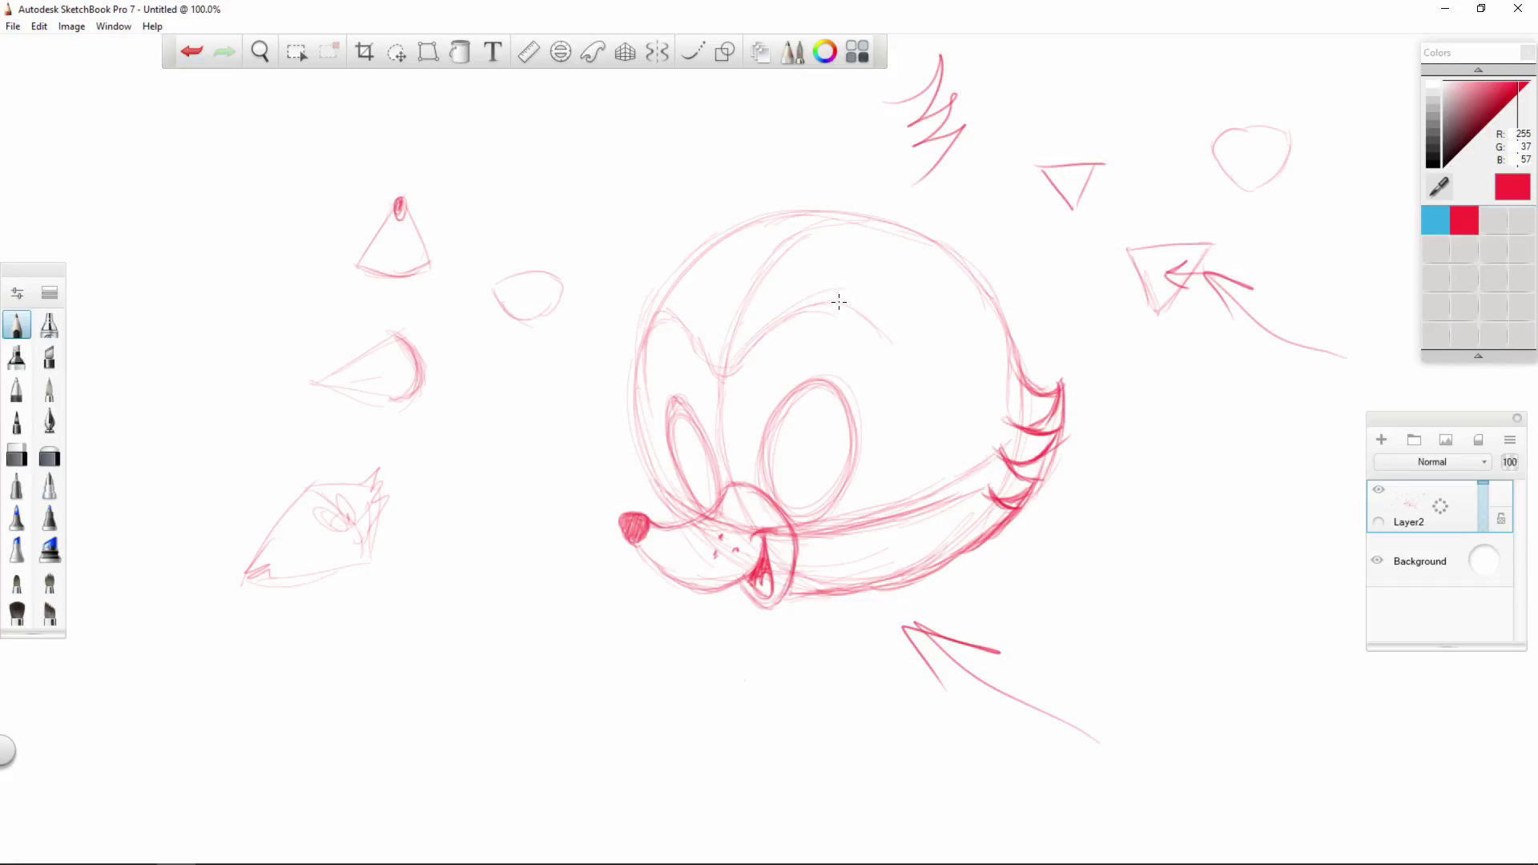
# Complete the mask outline down and around both eyes, and draw dark oval pupils with highlights.
pyautogui.moveTo(849, 303)
pyautogui.mouseDown()
pyautogui.moveTo(872, 312)
pyautogui.moveTo(914, 429)
pyautogui.mouseUp()
pyautogui.moveTo(868, 316); pyautogui.dragTo(923, 452)
pyautogui.moveTo(656, 318)
pyautogui.mouseDown()
pyautogui.moveTo(644, 405)
pyautogui.moveTo(678, 498)
pyautogui.mouseUp()
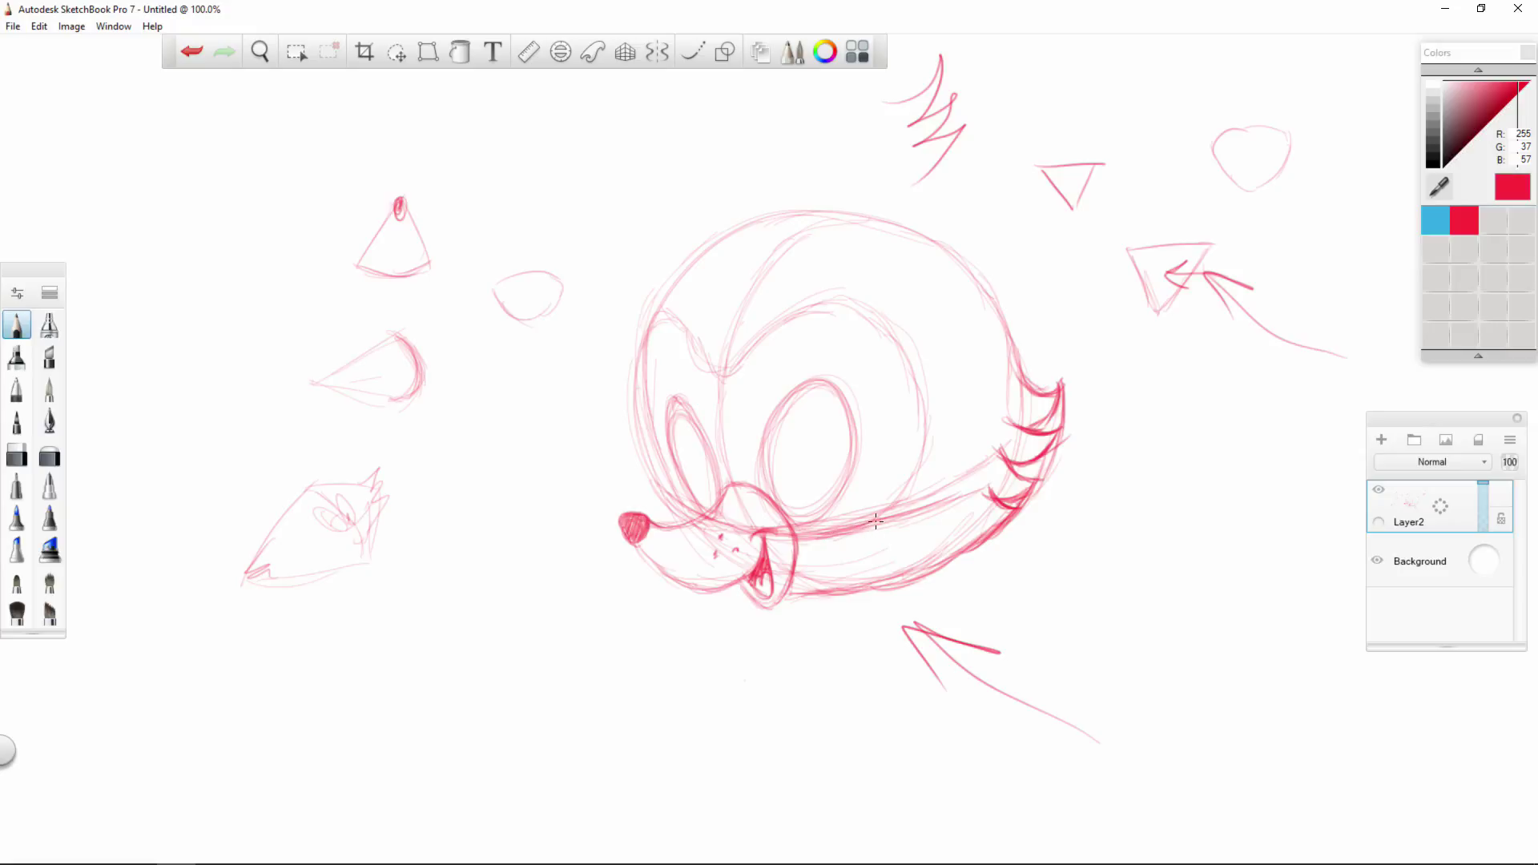
pyautogui.moveTo(794, 539)
pyautogui.mouseDown()
pyautogui.moveTo(904, 485)
pyautogui.moveTo(925, 426)
pyautogui.moveTo(898, 341)
pyautogui.moveTo(914, 449)
pyautogui.moveTo(913, 367)
pyautogui.moveTo(918, 385)
pyautogui.moveTo(901, 343)
pyautogui.moveTo(843, 296)
pyautogui.moveTo(866, 312)
pyautogui.moveTo(819, 304)
pyautogui.moveTo(750, 343)
pyautogui.moveTo(746, 284)
pyautogui.moveTo(724, 370)
pyautogui.moveTo(674, 318)
pyautogui.moveTo(650, 318)
pyautogui.moveTo(650, 405)
pyautogui.moveTo(640, 346)
pyautogui.moveTo(668, 487)
pyautogui.mouseUp()
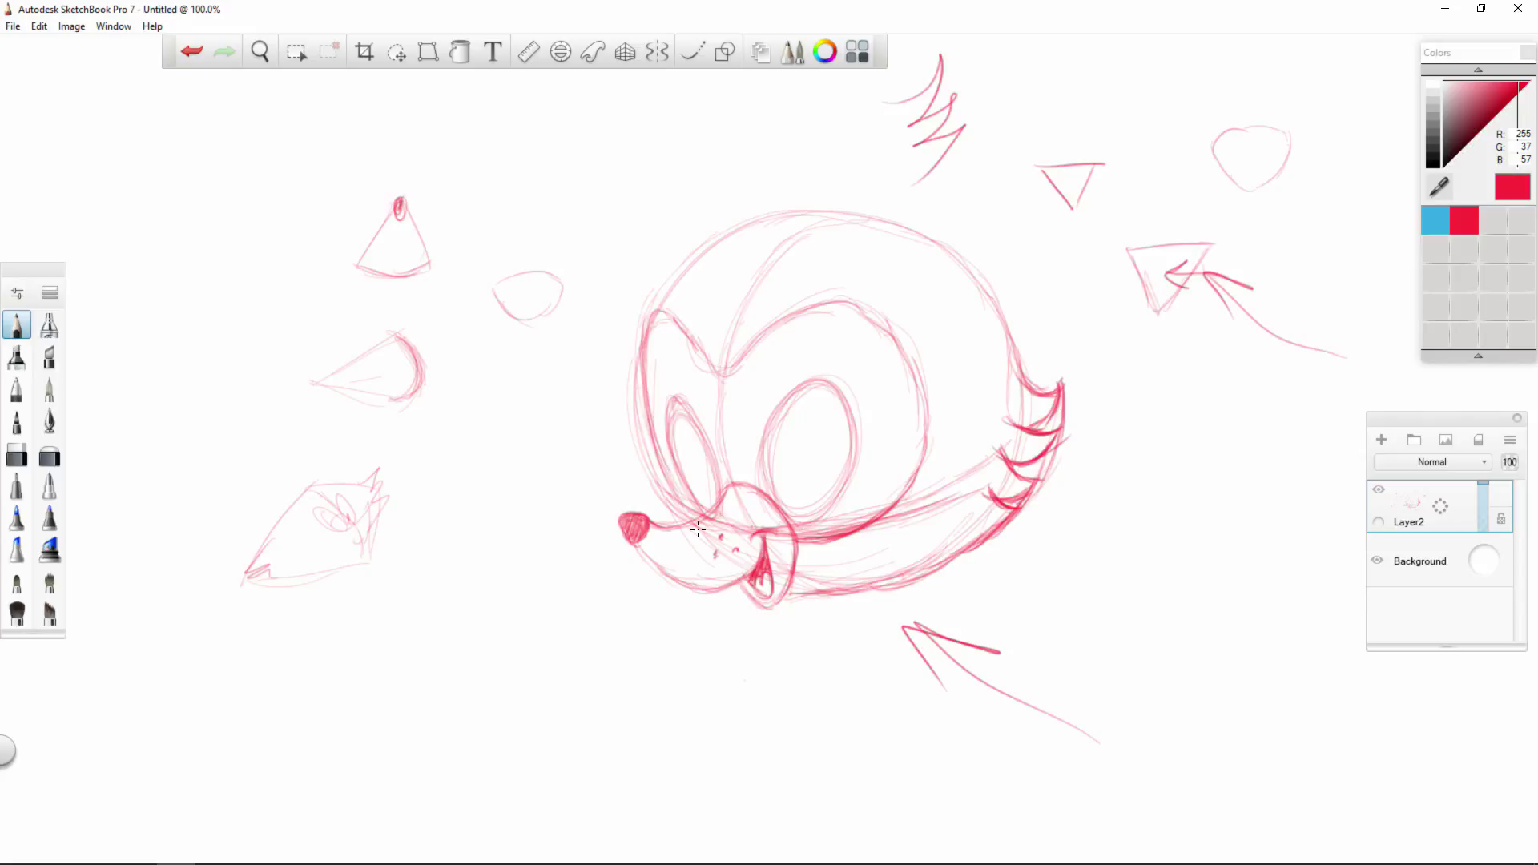
pyautogui.moveTo(777, 495)
pyautogui.mouseDown()
pyautogui.moveTo(771, 464)
pyautogui.moveTo(778, 509)
pyautogui.moveTo(775, 468)
pyautogui.moveTo(783, 497)
pyautogui.moveTo(703, 481)
pyautogui.moveTo(714, 507)
pyautogui.moveTo(713, 466)
pyautogui.moveTo(711, 504)
pyautogui.moveTo(692, 399)
pyautogui.moveTo(708, 433)
pyautogui.mouseUp()
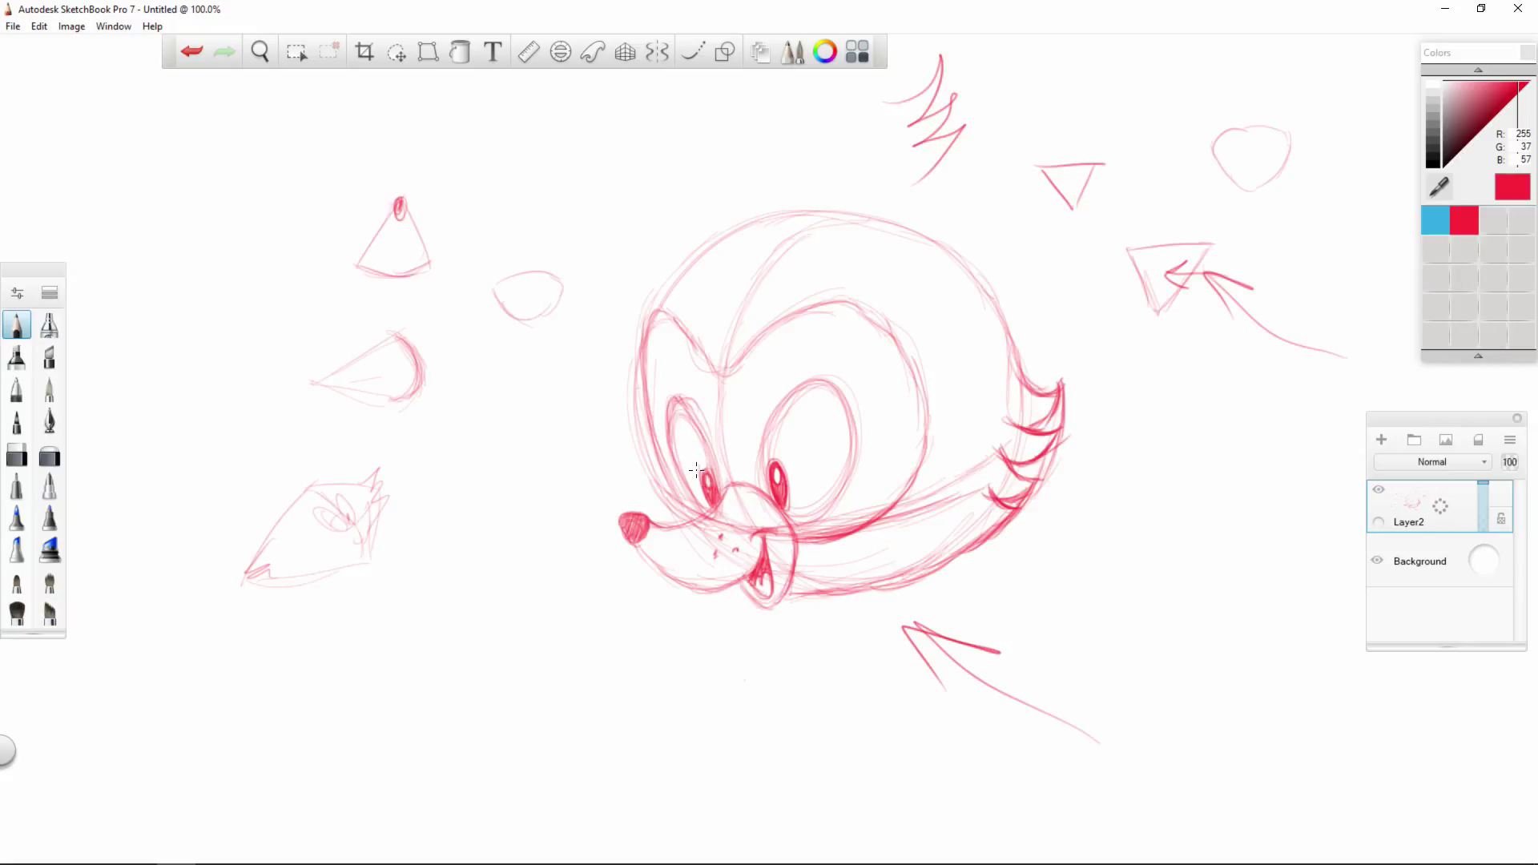
# Thicken the brow contour along the top of the face mask.
pyautogui.moveTo(855, 308)
pyautogui.mouseDown()
pyautogui.moveTo(825, 305)
pyautogui.moveTo(883, 340)
pyautogui.mouseUp()
pyautogui.moveTo(667, 325)
pyautogui.mouseDown()
pyautogui.moveTo(654, 314)
pyautogui.moveTo(653, 336)
pyautogui.mouseUp()
pyautogui.hotkey('ctrl', 'z')
pyautogui.hotkey('ctrl', 'z')
pyautogui.hotkey('ctrl', 'z')
pyautogui.moveTo(649, 313)
pyautogui.mouseDown()
pyautogui.moveTo(724, 386)
pyautogui.moveTo(731, 362)
pyautogui.moveTo(704, 370)
pyautogui.moveTo(726, 382)
pyautogui.moveTo(746, 365)
pyautogui.moveTo(696, 349)
pyautogui.moveTo(845, 292)
pyautogui.moveTo(935, 399)
pyautogui.mouseUp()
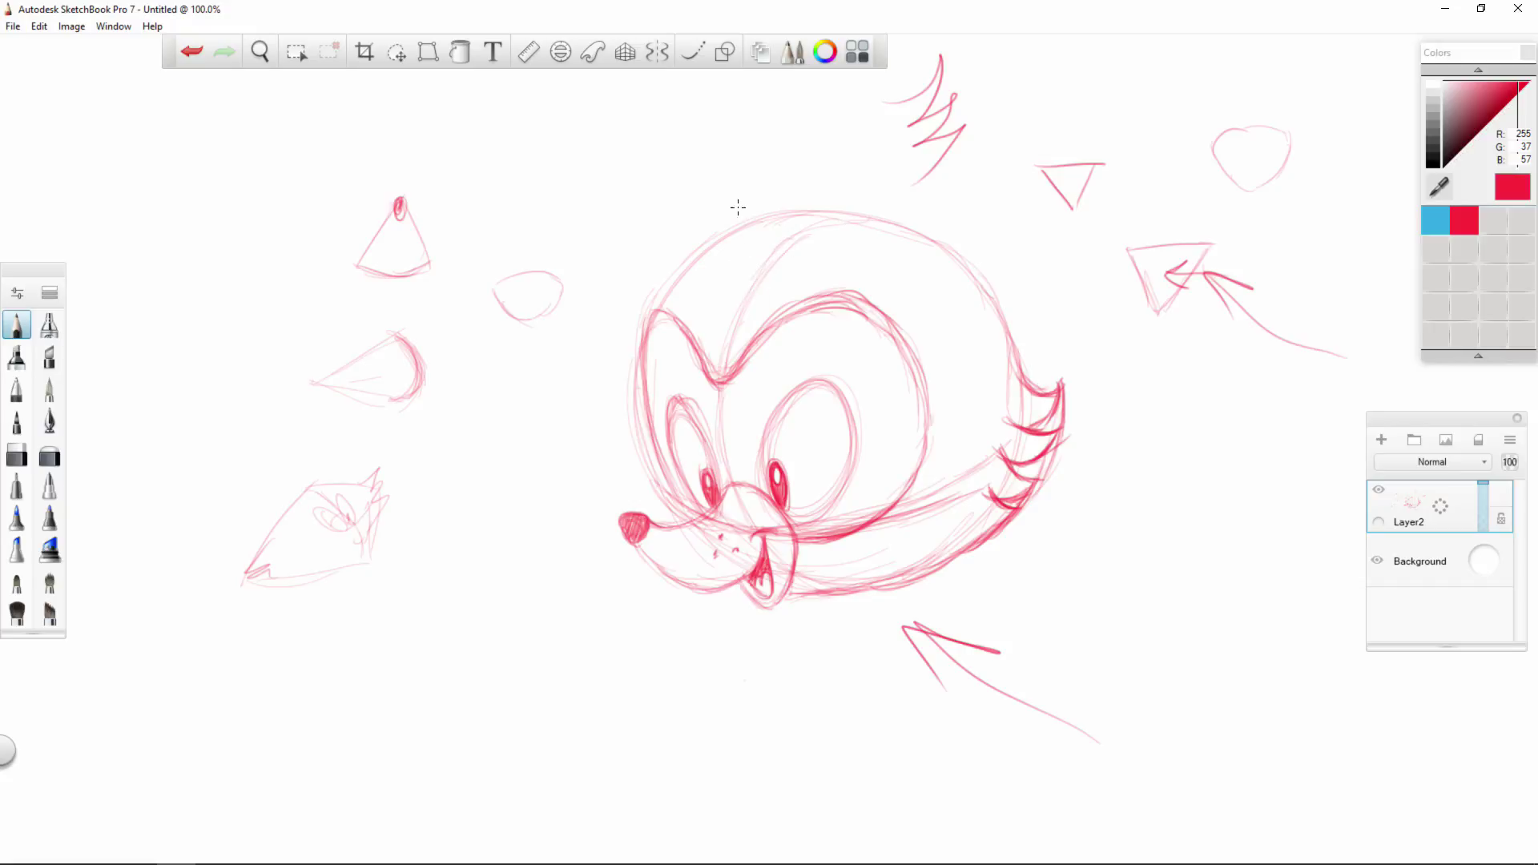
# Paint overlapping grey (153, 153, 153), black and white sample strokes in the empty area above and left of the head.
pyautogui.click(1435, 114)
pyautogui.moveTo(560, 100)
pyautogui.mouseDown()
pyautogui.moveTo(518, 140)
pyautogui.moveTo(571, 92)
pyautogui.moveTo(498, 170)
pyautogui.mouseUp()
pyautogui.moveTo(932, 306)
pyautogui.mouseDown()
pyautogui.moveTo(946, 290)
pyautogui.moveTo(998, 368)
pyautogui.mouseUp()
pyautogui.hotkey('ctrl', 'z')
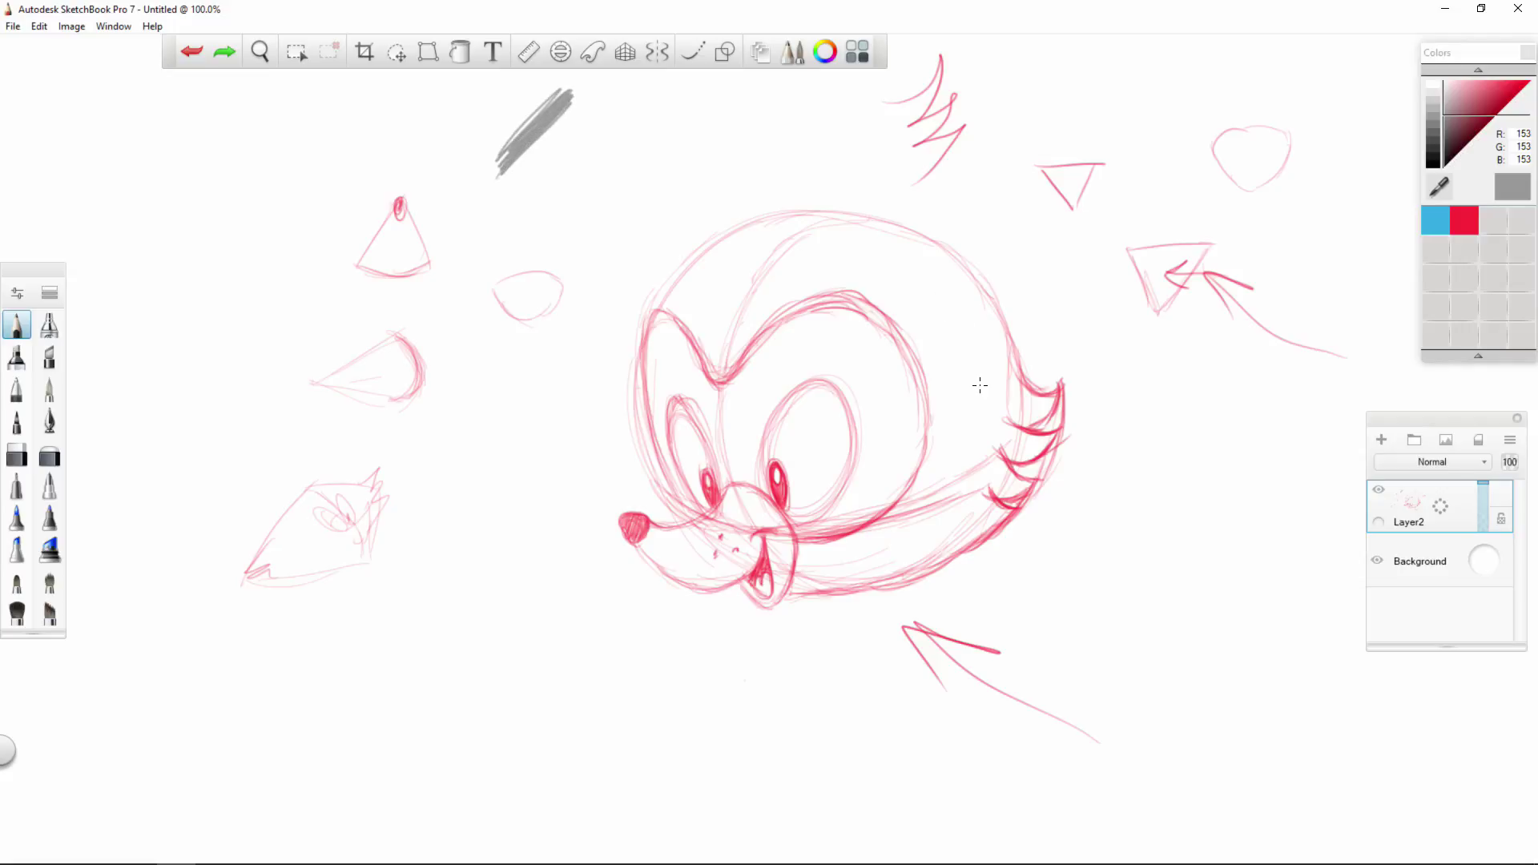
pyautogui.click(1434, 165)
pyautogui.moveTo(559, 113)
pyautogui.mouseDown()
pyautogui.moveTo(503, 181)
pyautogui.moveTo(558, 121)
pyautogui.moveTo(507, 186)
pyautogui.moveTo(537, 162)
pyautogui.mouseUp()
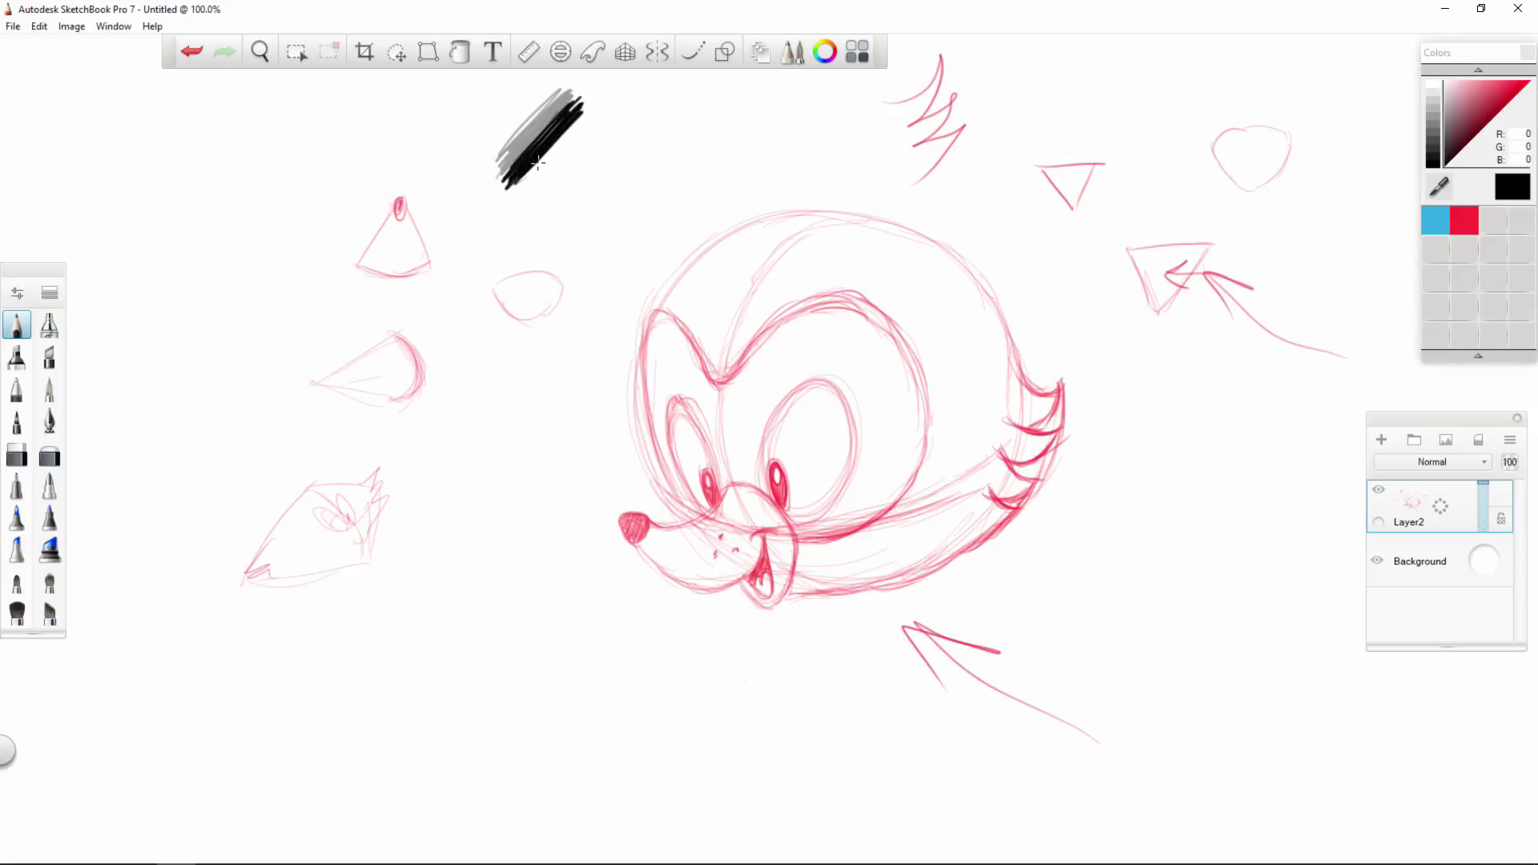
pyautogui.click(1433, 84)
pyautogui.moveTo(553, 100); pyautogui.dragTo(502, 183)
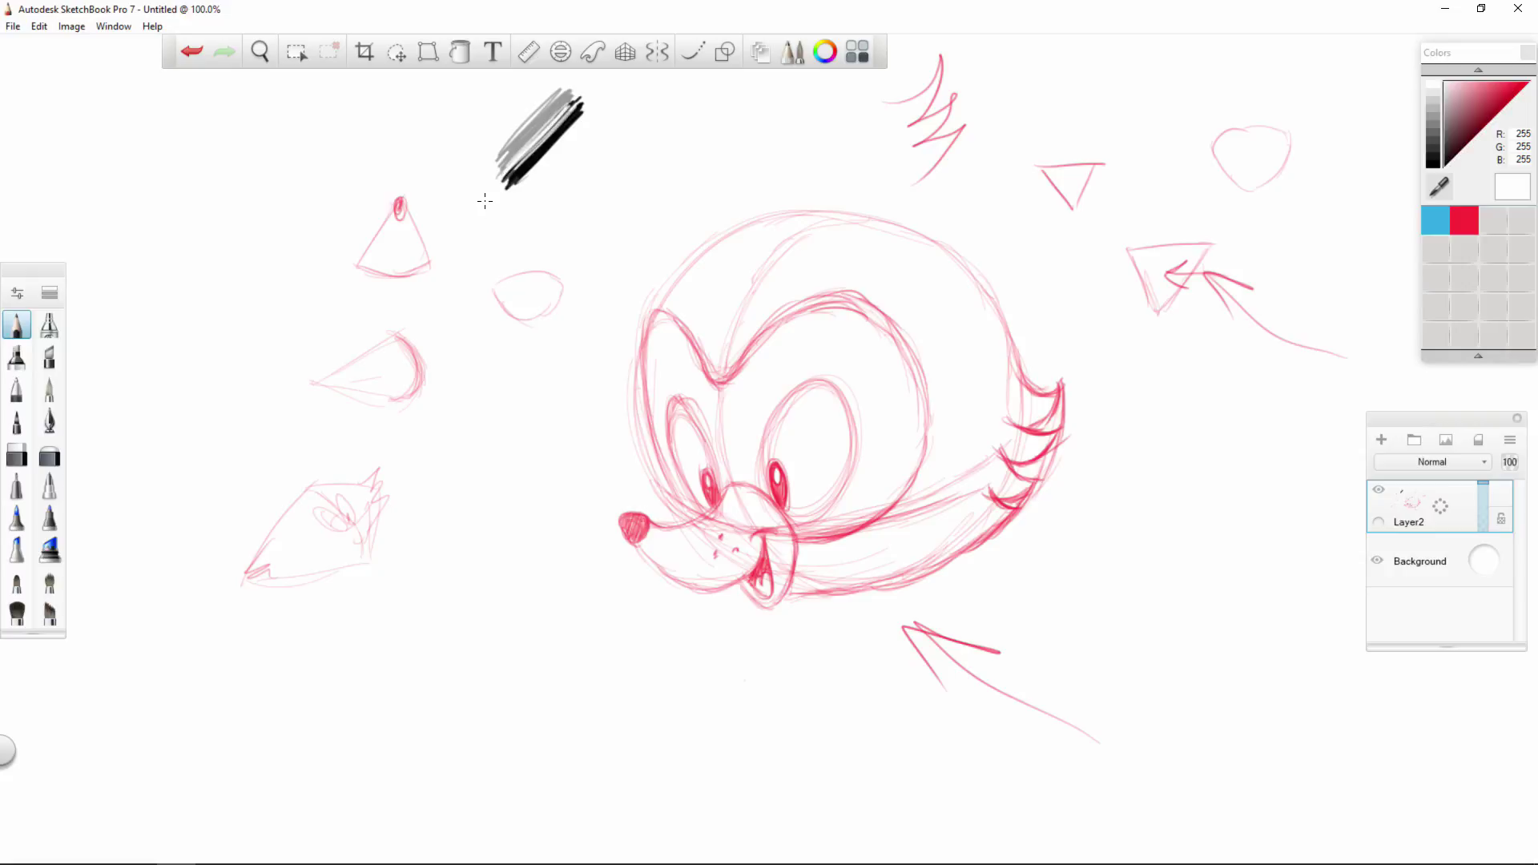
# Switch back to the saved red and sketch an outer band around the mask, with a point at the mask's outer corner.
pyautogui.click(1469, 214)
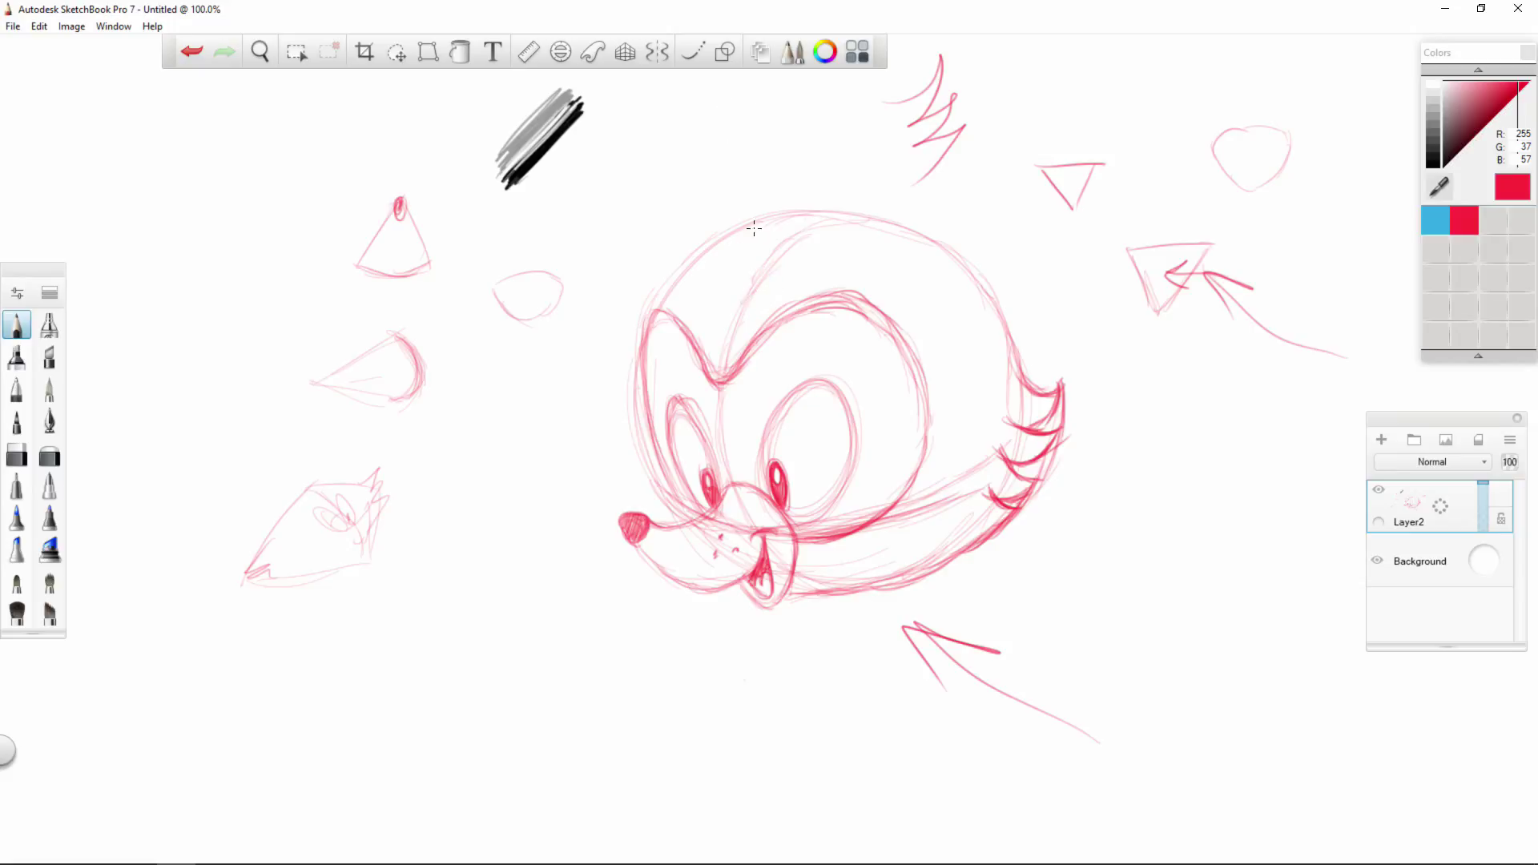
pyautogui.moveTo(784, 256)
pyautogui.mouseDown()
pyautogui.moveTo(906, 273)
pyautogui.moveTo(957, 353)
pyautogui.mouseUp()
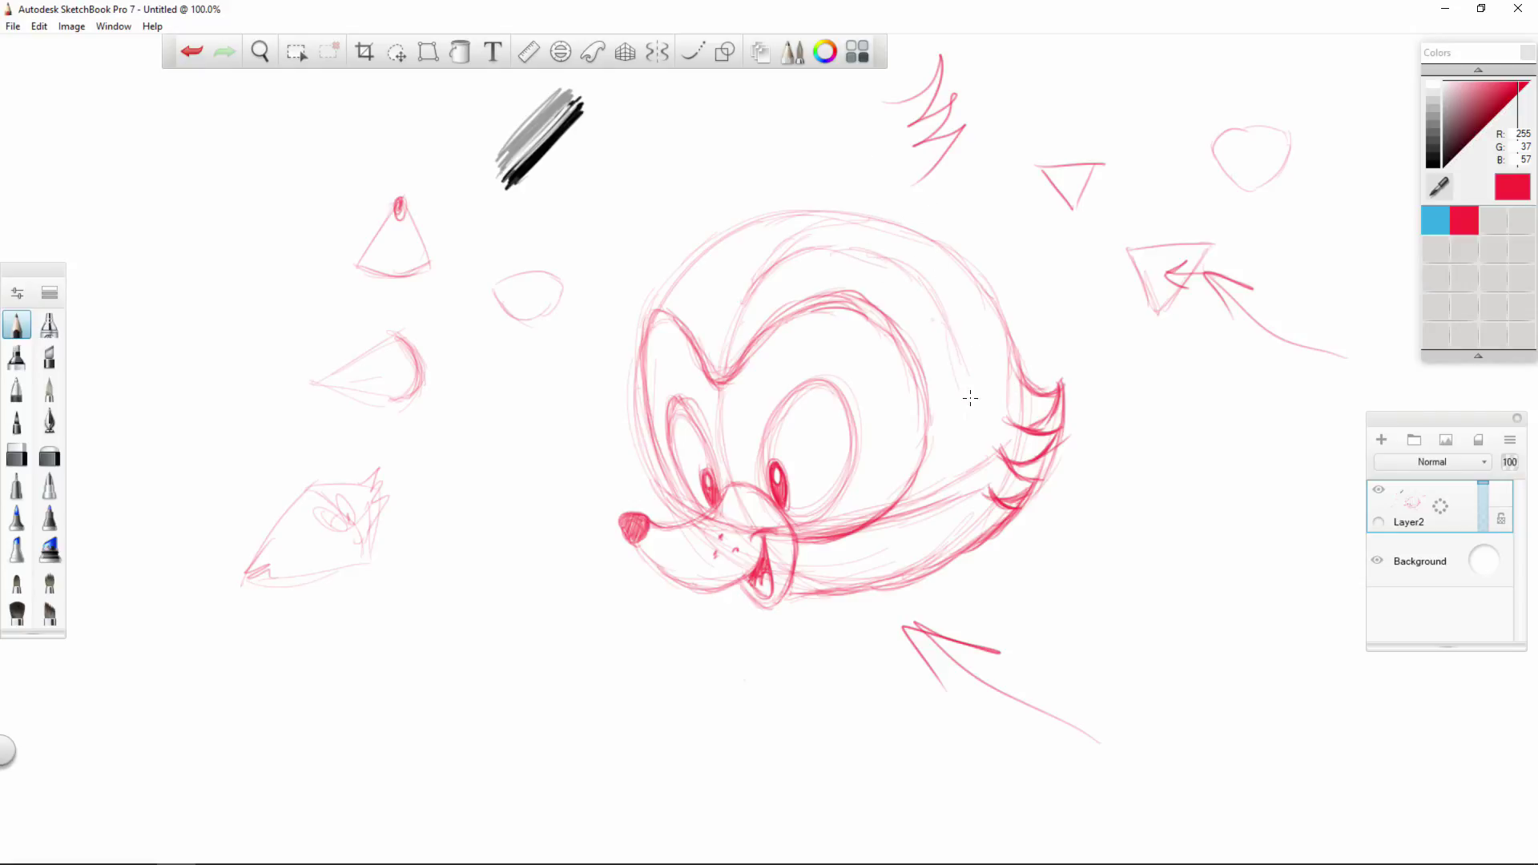
pyautogui.moveTo(950, 336); pyautogui.dragTo(966, 431)
pyautogui.moveTo(918, 370); pyautogui.dragTo(960, 474)
pyautogui.moveTo(909, 367); pyautogui.dragTo(954, 472)
pyautogui.moveTo(949, 468); pyautogui.dragTo(932, 440)
pyautogui.moveTo(855, 531)
pyautogui.mouseDown()
pyautogui.moveTo(955, 473)
pyautogui.moveTo(842, 538)
pyautogui.moveTo(957, 465)
pyautogui.moveTo(1007, 372)
pyautogui.moveTo(961, 486)
pyautogui.moveTo(929, 425)
pyautogui.mouseUp()
pyautogui.moveTo(910, 330)
pyautogui.mouseDown()
pyautogui.moveTo(929, 418)
pyautogui.moveTo(923, 397)
pyautogui.mouseUp()
# Darken the outer band's contour over the forehead and down to the pointed corner on the near cheek.
pyautogui.moveTo(922, 445)
pyautogui.mouseDown()
pyautogui.moveTo(933, 384)
pyautogui.moveTo(974, 447)
pyautogui.moveTo(992, 431)
pyautogui.moveTo(965, 425)
pyautogui.moveTo(961, 469)
pyautogui.moveTo(940, 484)
pyautogui.moveTo(995, 417)
pyautogui.moveTo(967, 441)
pyautogui.mouseUp()
pyautogui.moveTo(945, 396); pyautogui.dragTo(961, 412)
pyautogui.moveTo(946, 344); pyautogui.dragTo(958, 412)
pyautogui.moveTo(884, 244)
pyautogui.mouseDown()
pyautogui.moveTo(942, 310)
pyautogui.moveTo(950, 359)
pyautogui.mouseUp()
pyautogui.moveTo(938, 293); pyautogui.dragTo(955, 408)
pyautogui.moveTo(938, 326); pyautogui.dragTo(978, 427)
pyautogui.moveTo(893, 255)
pyautogui.mouseDown()
pyautogui.moveTo(749, 278)
pyautogui.moveTo(726, 326)
pyautogui.moveTo(745, 284)
pyautogui.moveTo(723, 321)
pyautogui.moveTo(724, 251)
pyautogui.moveTo(726, 300)
pyautogui.moveTo(708, 305)
pyautogui.moveTo(691, 280)
pyautogui.moveTo(647, 310)
pyautogui.moveTo(661, 282)
pyautogui.moveTo(659, 298)
pyautogui.moveTo(704, 286)
pyautogui.moveTo(683, 278)
pyautogui.moveTo(695, 259)
pyautogui.moveTo(665, 282)
pyautogui.moveTo(687, 257)
pyautogui.moveTo(711, 297)
pyautogui.moveTo(688, 261)
pyautogui.moveTo(648, 304)
pyautogui.moveTo(673, 264)
pyautogui.moveTo(702, 277)
pyautogui.moveTo(718, 318)
pyautogui.moveTo(912, 253)
pyautogui.mouseUp()
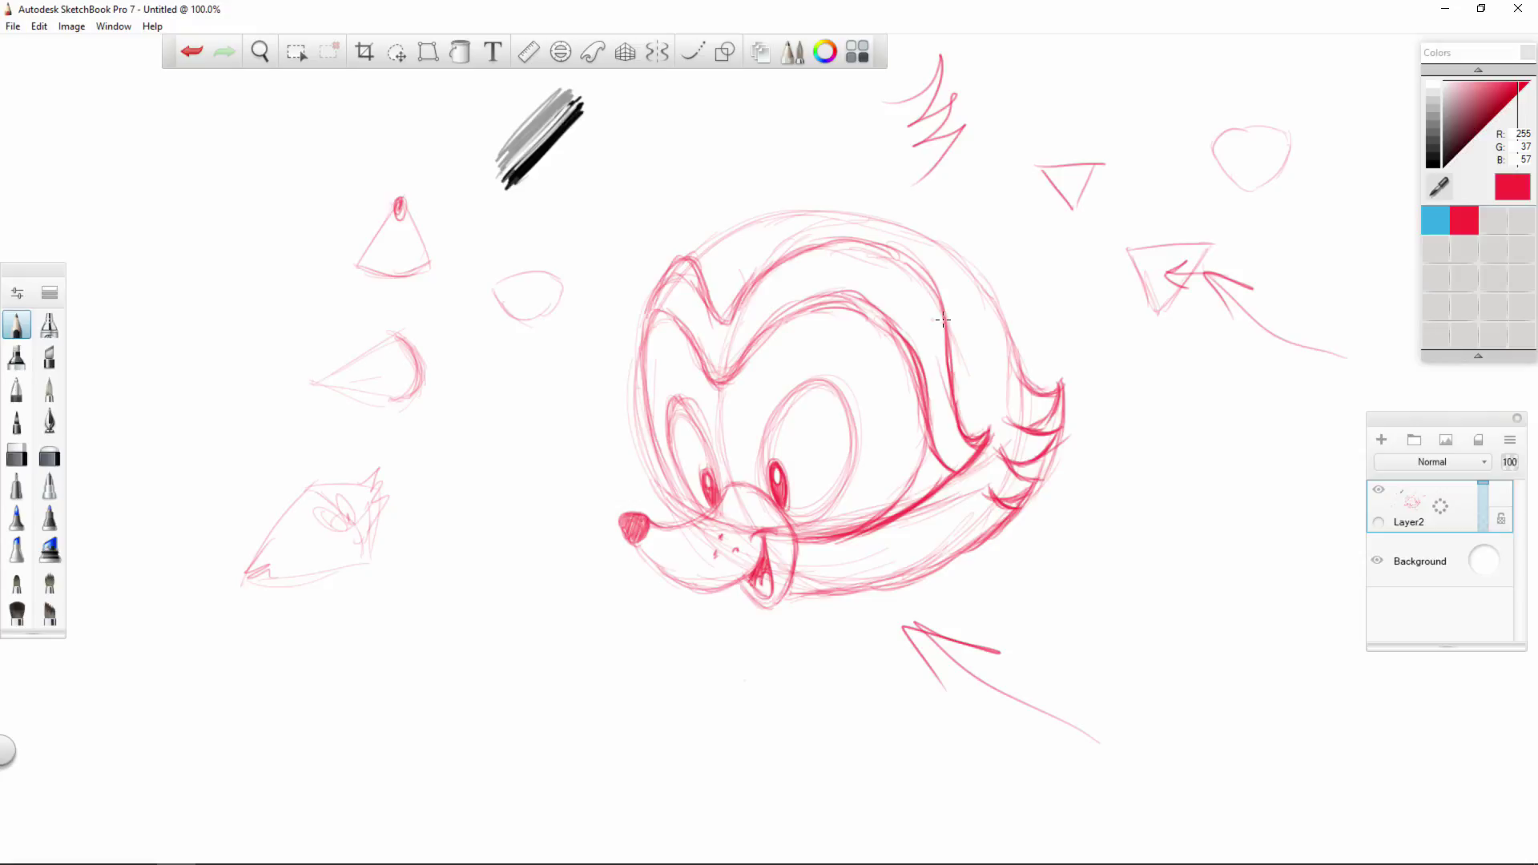
# Shade the face mask around both eyes with diagonal hatching, leaving the eyes white.
pyautogui.moveTo(729, 417)
pyautogui.mouseDown()
pyautogui.moveTo(789, 333)
pyautogui.moveTo(724, 433)
pyautogui.moveTo(740, 389)
pyautogui.mouseUp()
pyautogui.hotkey('ctrl', 'z')
pyautogui.moveTo(644, 326)
pyautogui.mouseDown()
pyautogui.moveTo(676, 404)
pyautogui.moveTo(645, 323)
pyautogui.moveTo(681, 494)
pyautogui.mouseUp()
pyautogui.moveTo(669, 359); pyautogui.dragTo(695, 405)
pyautogui.moveTo(789, 326)
pyautogui.mouseDown()
pyautogui.moveTo(714, 438)
pyautogui.moveTo(705, 425)
pyautogui.moveTo(717, 473)
pyautogui.mouseUp()
pyautogui.moveTo(788, 372); pyautogui.dragTo(737, 475)
pyautogui.moveTo(822, 314)
pyautogui.mouseDown()
pyautogui.moveTo(776, 367)
pyautogui.moveTo(777, 395)
pyautogui.mouseUp()
pyautogui.moveTo(869, 309)
pyautogui.mouseDown()
pyautogui.moveTo(801, 376)
pyautogui.moveTo(809, 389)
pyautogui.mouseUp()
pyautogui.moveTo(893, 365)
pyautogui.mouseDown()
pyautogui.moveTo(845, 416)
pyautogui.moveTo(855, 461)
pyautogui.moveTo(829, 519)
pyautogui.mouseUp()
pyautogui.moveTo(883, 463); pyautogui.dragTo(807, 535)
pyautogui.moveTo(917, 423)
pyautogui.mouseDown()
pyautogui.moveTo(829, 526)
pyautogui.moveTo(845, 525)
pyautogui.mouseUp()
pyautogui.moveTo(929, 457); pyautogui.dragTo(871, 519)
pyautogui.moveTo(934, 462); pyautogui.dragTo(889, 514)
pyautogui.moveTo(940, 476); pyautogui.dragTo(906, 507)
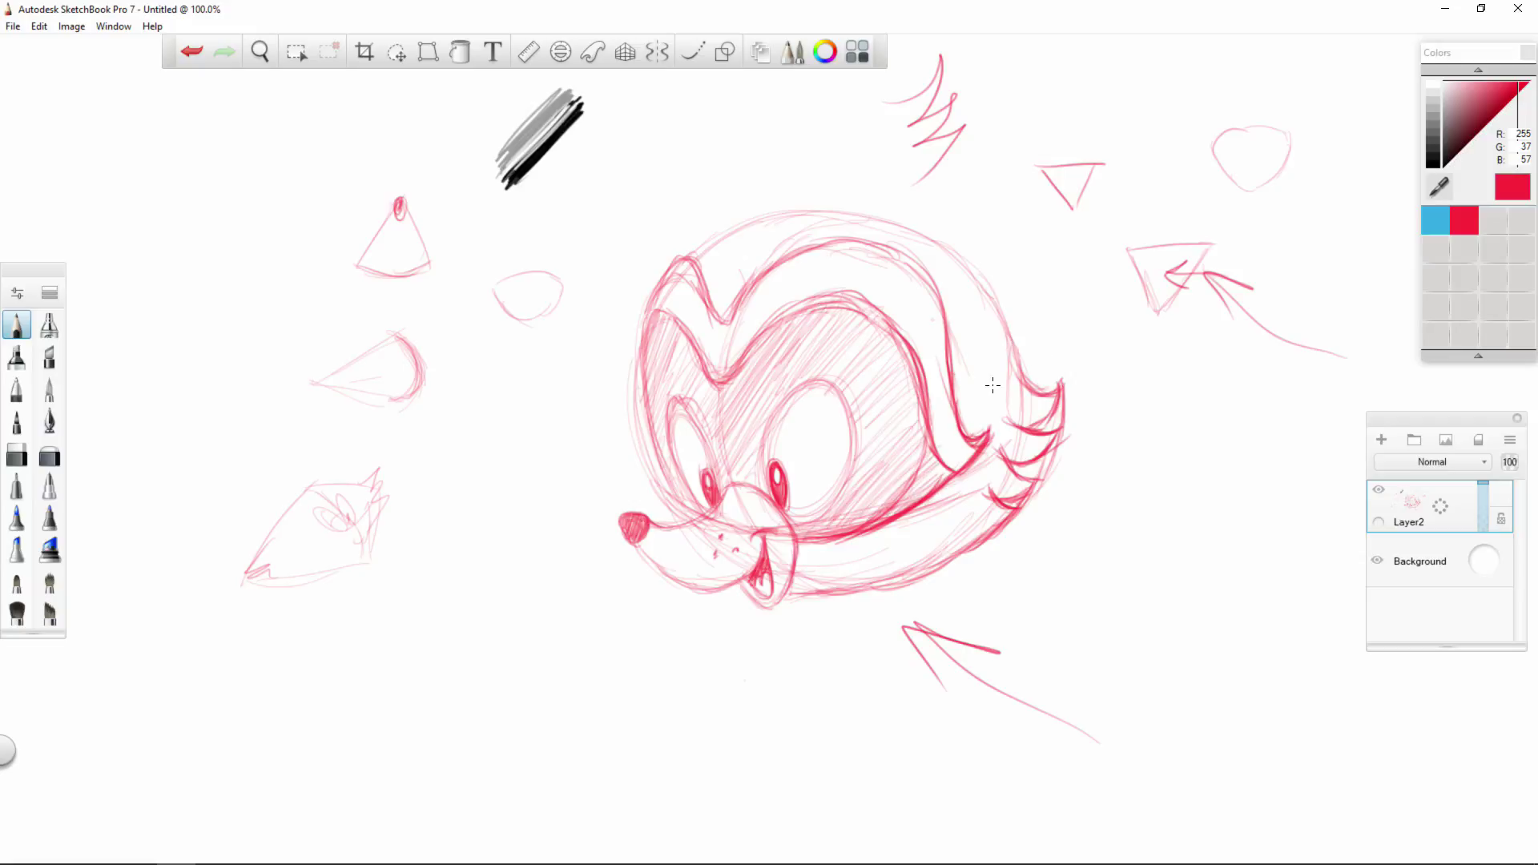
# Draw small pointed fur tufts along the far cheek beside the far eye.
pyautogui.moveTo(639, 389)
pyautogui.mouseDown()
pyautogui.moveTo(616, 396)
pyautogui.moveTo(652, 471)
pyautogui.mouseUp()
pyautogui.moveTo(620, 406); pyautogui.dragTo(678, 504)
pyautogui.moveTo(641, 390)
pyautogui.mouseDown()
pyautogui.moveTo(619, 393)
pyautogui.moveTo(645, 437)
pyautogui.moveTo(624, 429)
pyautogui.moveTo(636, 465)
pyautogui.moveTo(655, 460)
pyautogui.moveTo(649, 477)
pyautogui.moveTo(694, 510)
pyautogui.mouseUp()
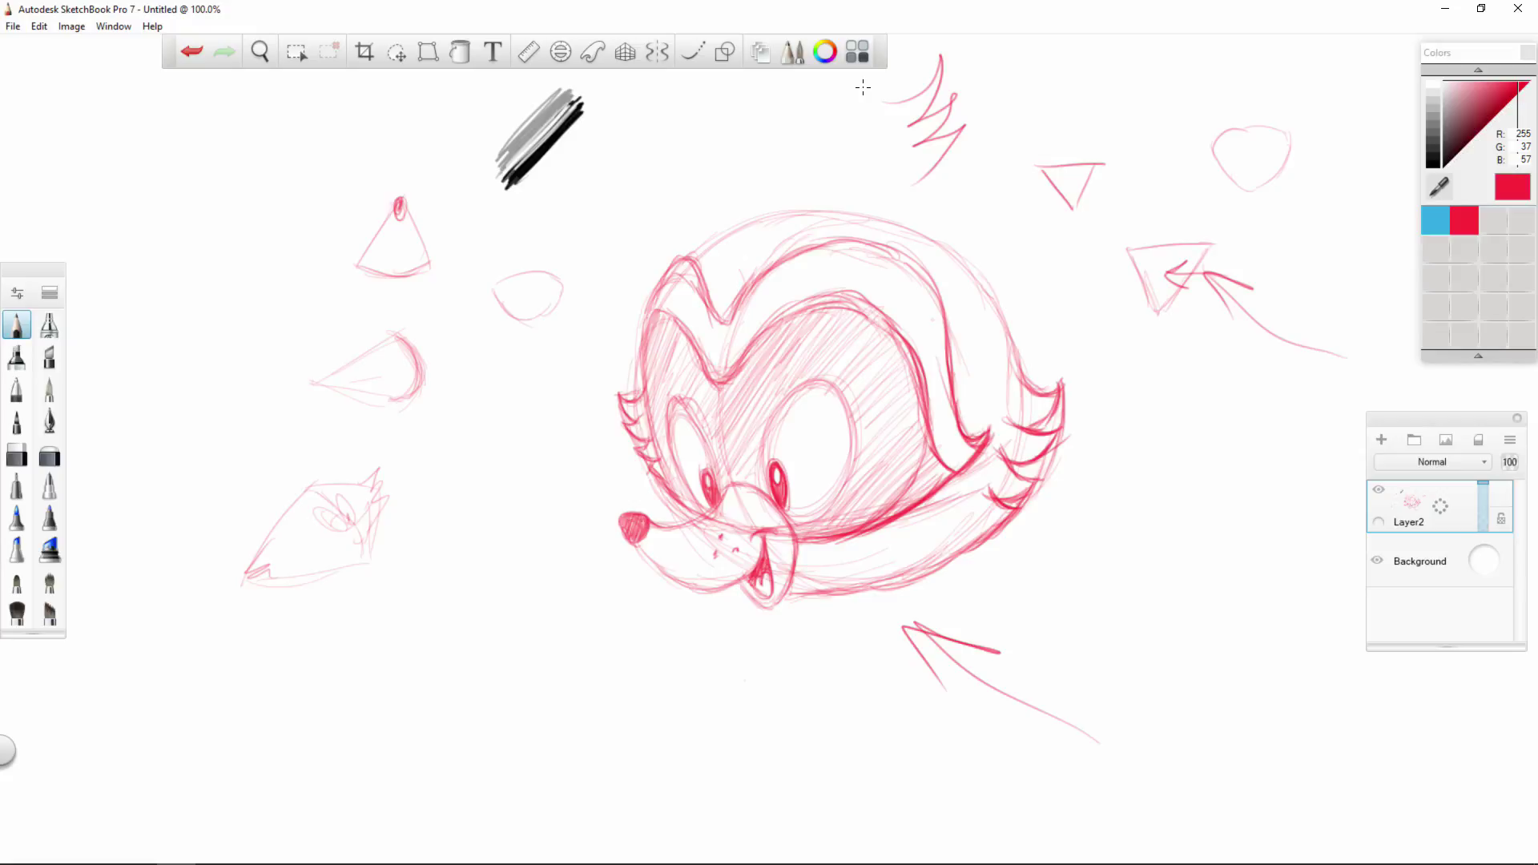
# Erase the dark contour of the outer band across the forehead and down the near side to a faint trace.
pyautogui.moveTo(916, 248); pyautogui.dragTo(933, 233)
pyautogui.hotkey('ctrl', 'z')
pyautogui.click(49, 455)
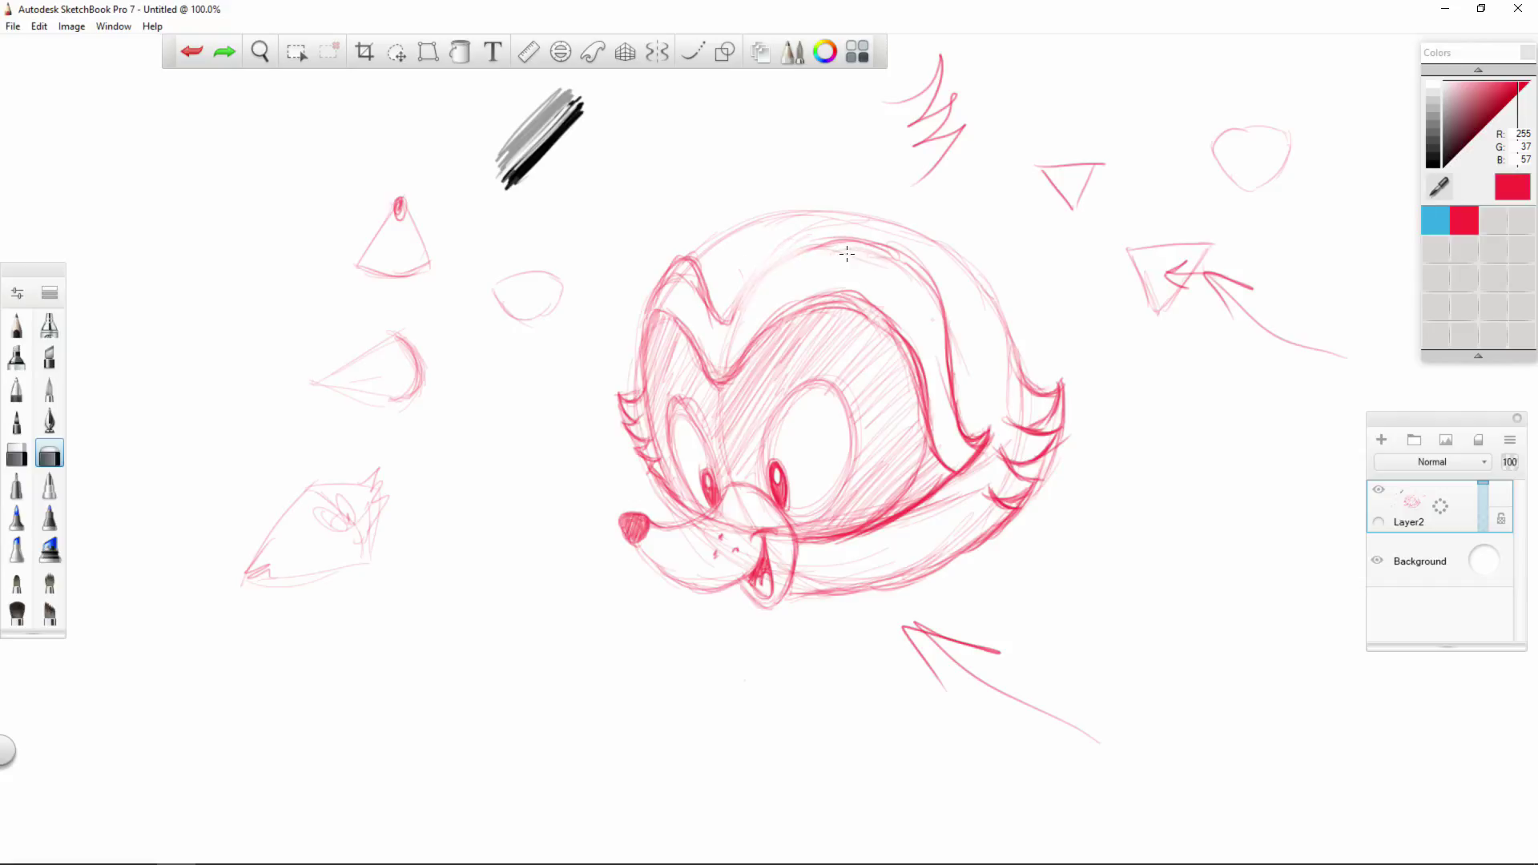
pyautogui.moveTo(847, 254)
pyautogui.mouseDown()
pyautogui.moveTo(897, 247)
pyautogui.moveTo(919, 274)
pyautogui.moveTo(958, 423)
pyautogui.moveTo(987, 436)
pyautogui.mouseUp()
pyautogui.moveTo(713, 308)
pyautogui.mouseDown()
pyautogui.moveTo(691, 268)
pyautogui.moveTo(673, 271)
pyautogui.mouseUp()
# Sketch a pointed ear with a rounded base on the near side of the head using the pencil.
pyautogui.click(16, 326)
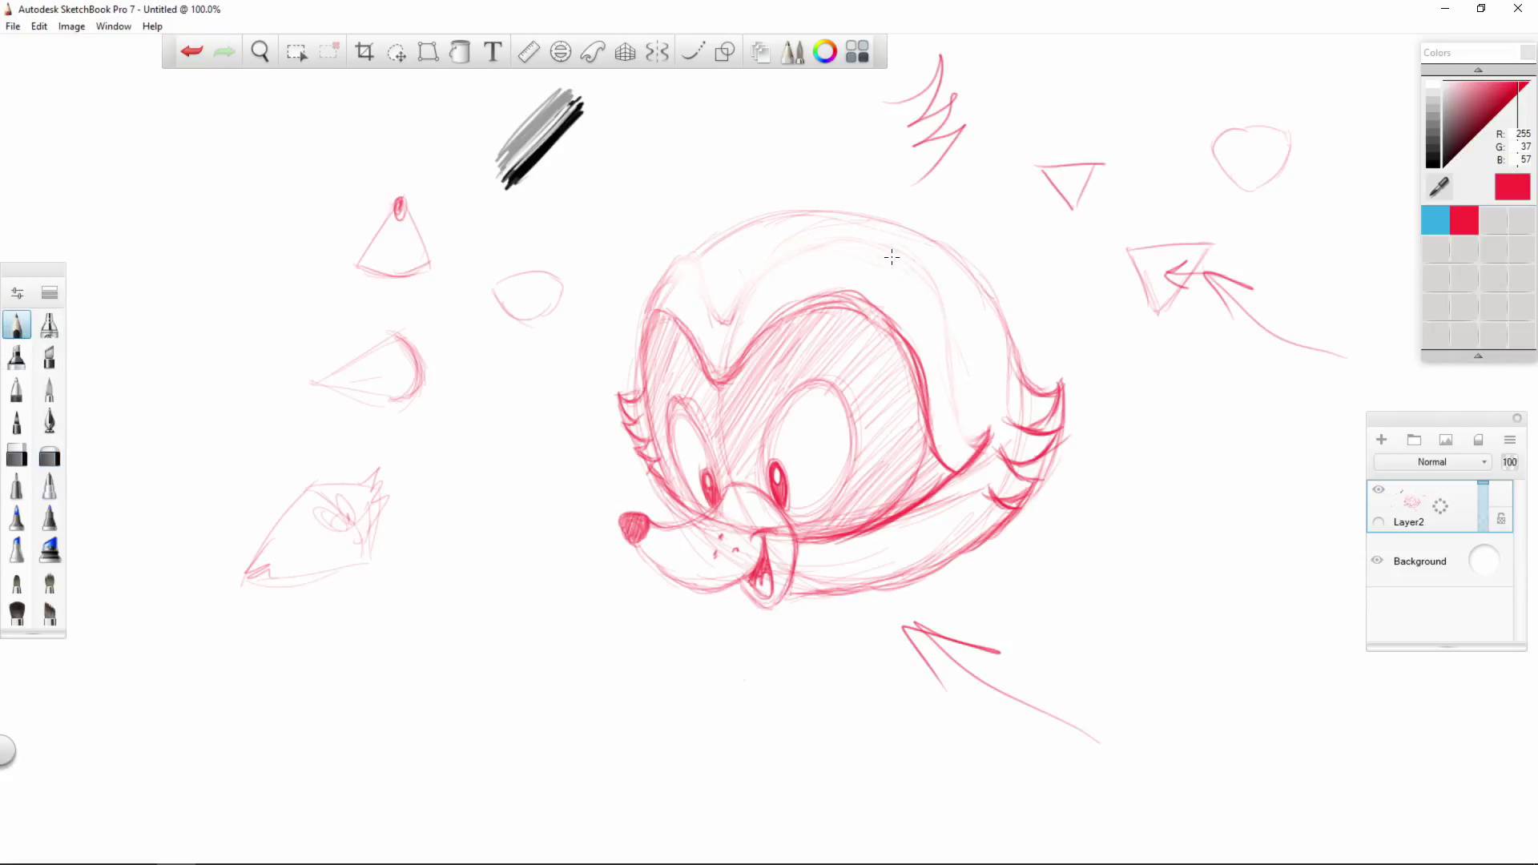
pyautogui.moveTo(926, 251)
pyautogui.mouseDown()
pyautogui.moveTo(957, 324)
pyautogui.moveTo(991, 330)
pyautogui.mouseUp()
pyautogui.moveTo(946, 233)
pyautogui.mouseDown()
pyautogui.moveTo(960, 185)
pyautogui.moveTo(993, 200)
pyautogui.moveTo(1013, 262)
pyautogui.moveTo(995, 319)
pyautogui.mouseUp()
# Sketch an inverted-V ear example left of the head, reinforcing both sides and rounding the tip.
pyautogui.moveTo(408, 568); pyautogui.dragTo(515, 599)
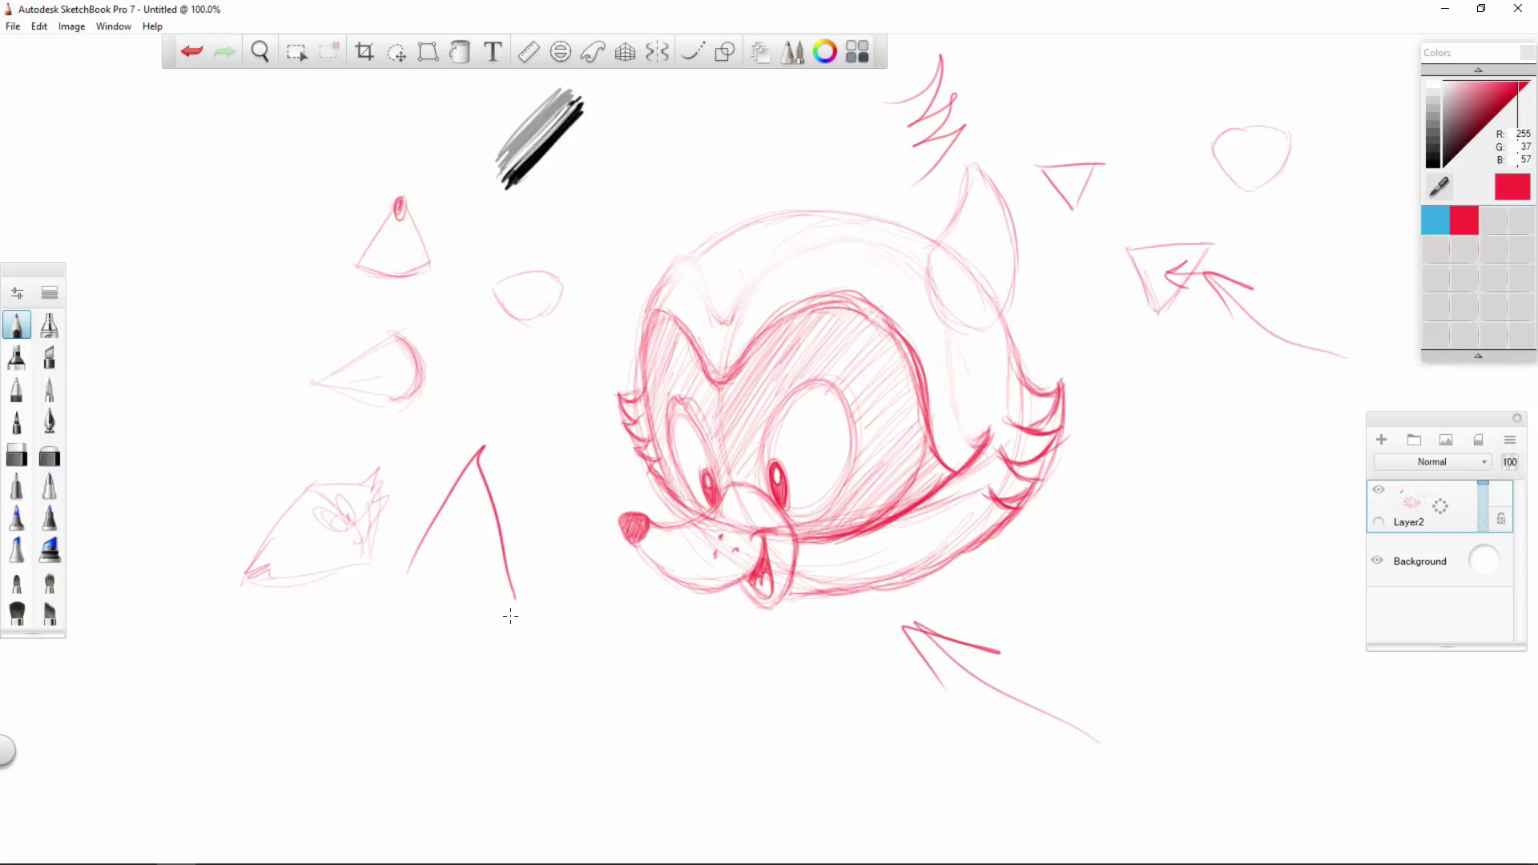
pyautogui.moveTo(405, 571); pyautogui.dragTo(463, 487)
pyautogui.moveTo(401, 569)
pyautogui.mouseDown()
pyautogui.moveTo(463, 457)
pyautogui.moveTo(464, 472)
pyautogui.moveTo(483, 450)
pyautogui.moveTo(511, 601)
pyautogui.mouseUp()
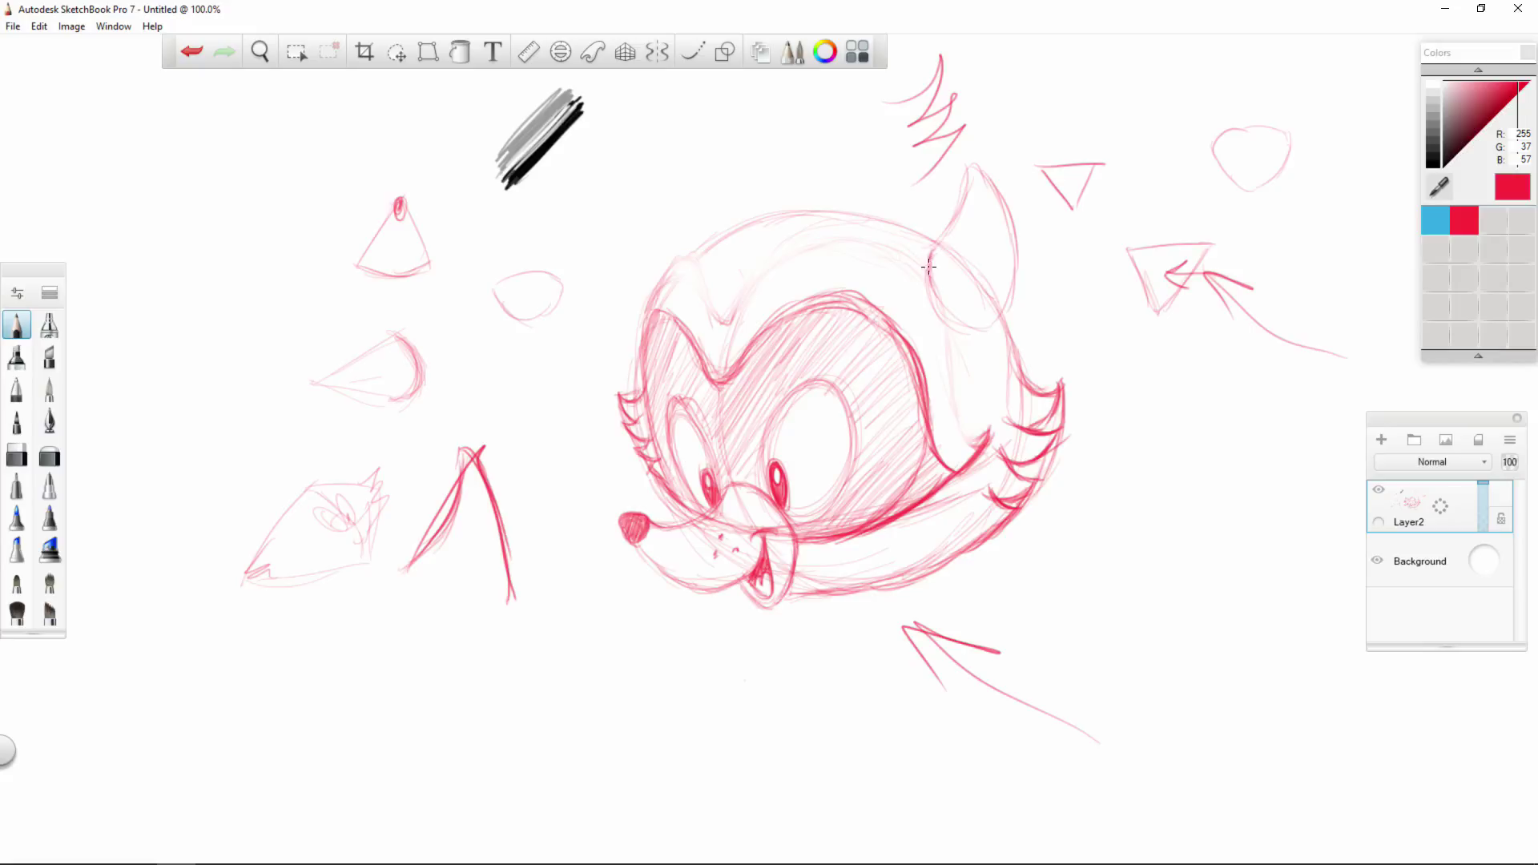
# Sketch short fur strokes inside the near ear's rounded base and reinforce the ear's front edge.
pyautogui.moveTo(940, 269); pyautogui.dragTo(954, 310)
pyautogui.moveTo(958, 220); pyautogui.dragTo(927, 255)
pyautogui.moveTo(957, 193)
pyautogui.mouseDown()
pyautogui.moveTo(951, 205)
pyautogui.moveTo(965, 166)
pyautogui.moveTo(993, 188)
pyautogui.moveTo(1016, 264)
pyautogui.moveTo(993, 328)
pyautogui.moveTo(970, 320)
pyautogui.mouseUp()
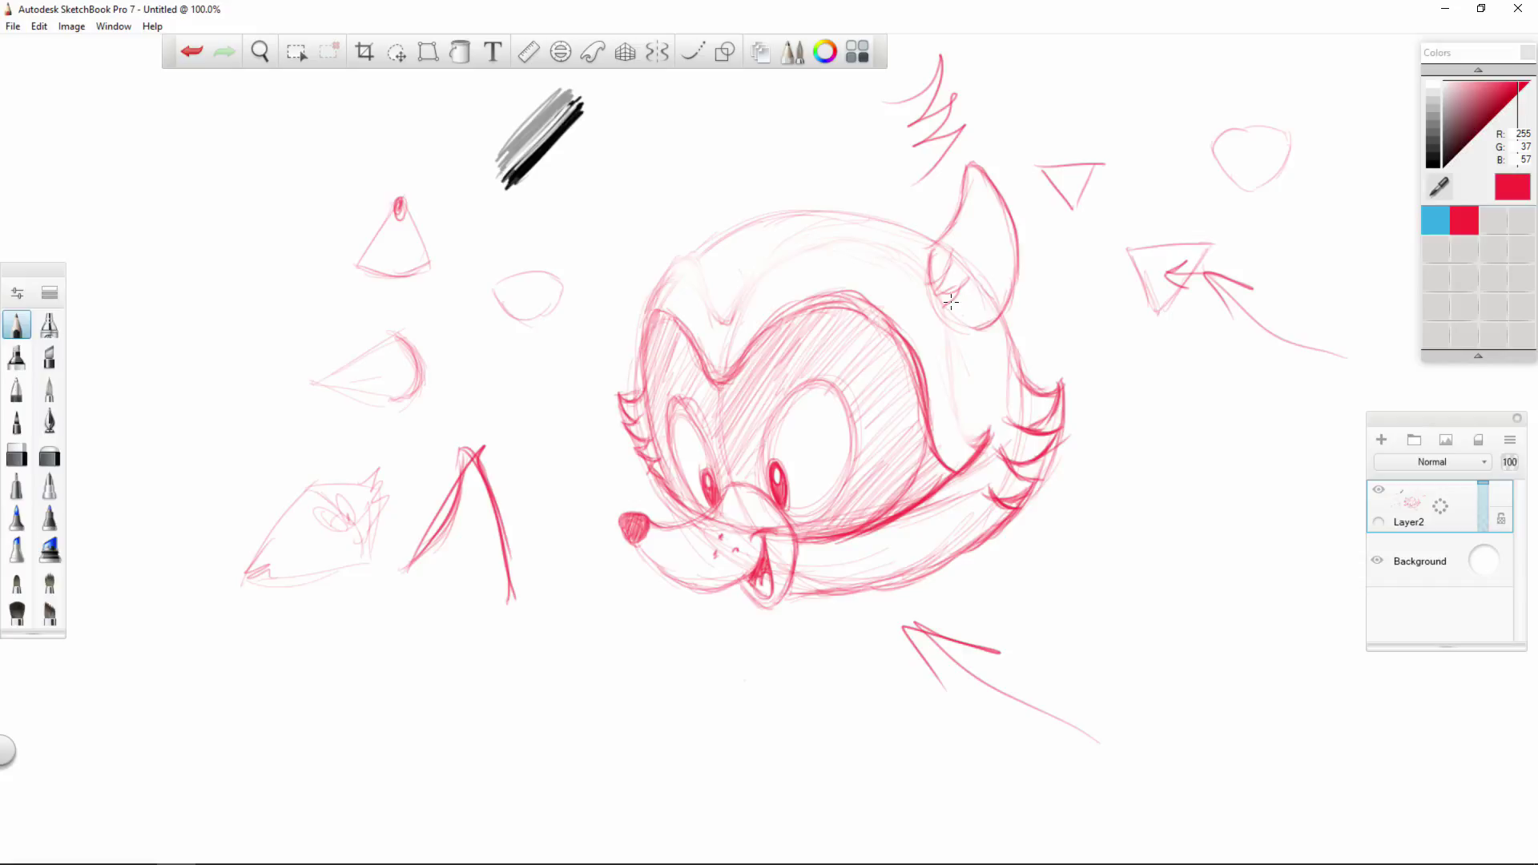
pyautogui.moveTo(928, 273)
pyautogui.mouseDown()
pyautogui.moveTo(957, 289)
pyautogui.moveTo(944, 308)
pyautogui.moveTo(984, 299)
pyautogui.moveTo(994, 324)
pyautogui.mouseUp()
# Draw the near ear's inner edge from the tip down, shade the strip along its front side and darken its back contour.
pyautogui.moveTo(937, 275)
pyautogui.mouseDown()
pyautogui.moveTo(929, 288)
pyautogui.moveTo(969, 170)
pyautogui.mouseUp()
pyautogui.moveTo(970, 170); pyautogui.dragTo(977, 243)
pyautogui.moveTo(971, 170)
pyautogui.mouseDown()
pyautogui.moveTo(977, 239)
pyautogui.moveTo(958, 279)
pyautogui.moveTo(970, 167)
pyautogui.moveTo(975, 227)
pyautogui.mouseUp()
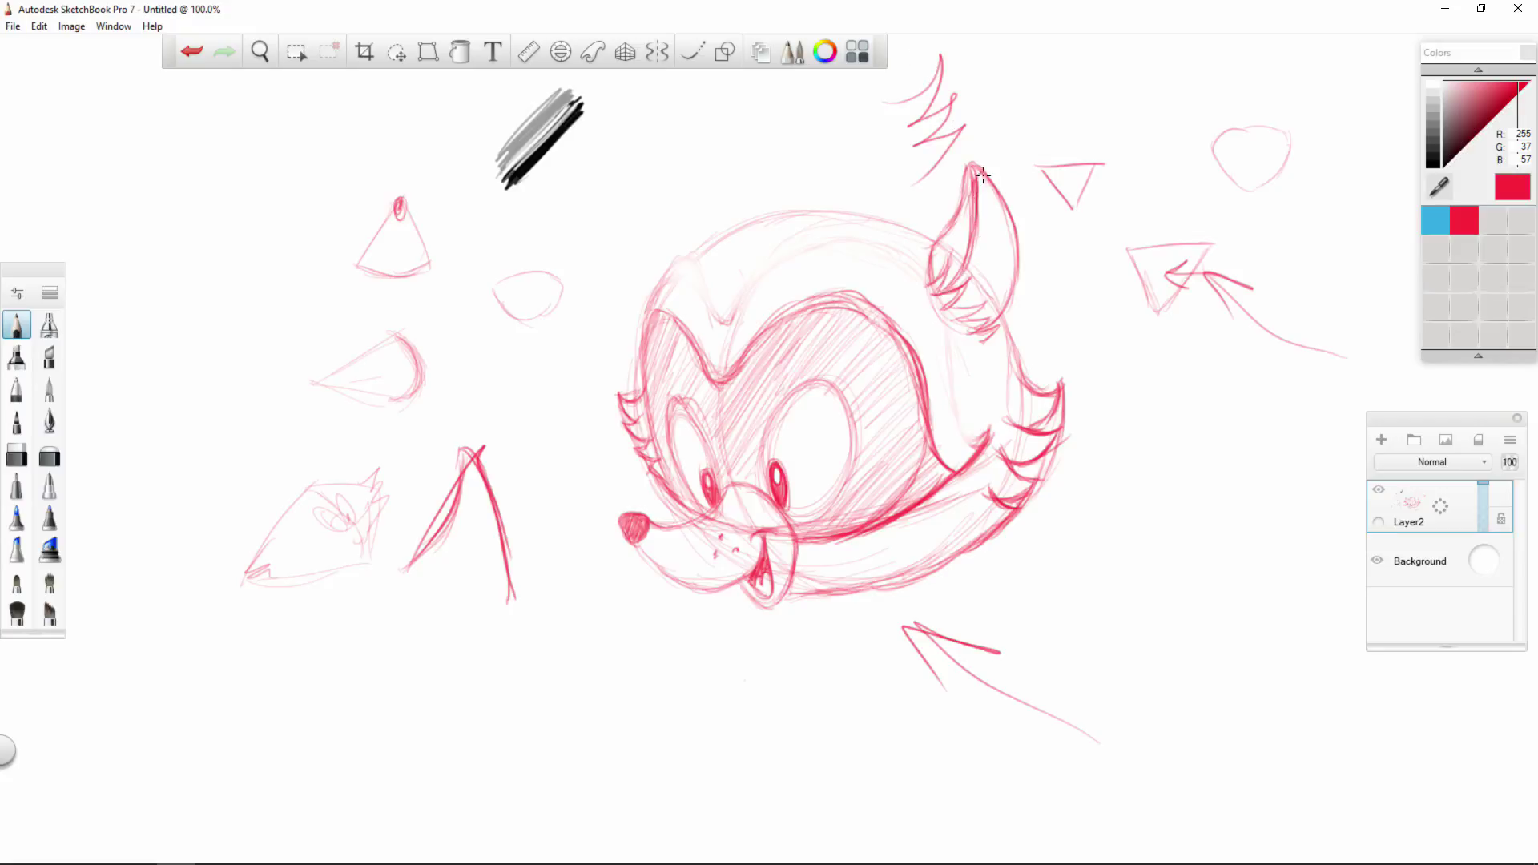
pyautogui.moveTo(978, 172)
pyautogui.mouseDown()
pyautogui.moveTo(1019, 253)
pyautogui.moveTo(1008, 319)
pyautogui.moveTo(968, 187)
pyautogui.moveTo(954, 276)
pyautogui.mouseUp()
pyautogui.moveTo(962, 223); pyautogui.dragTo(945, 273)
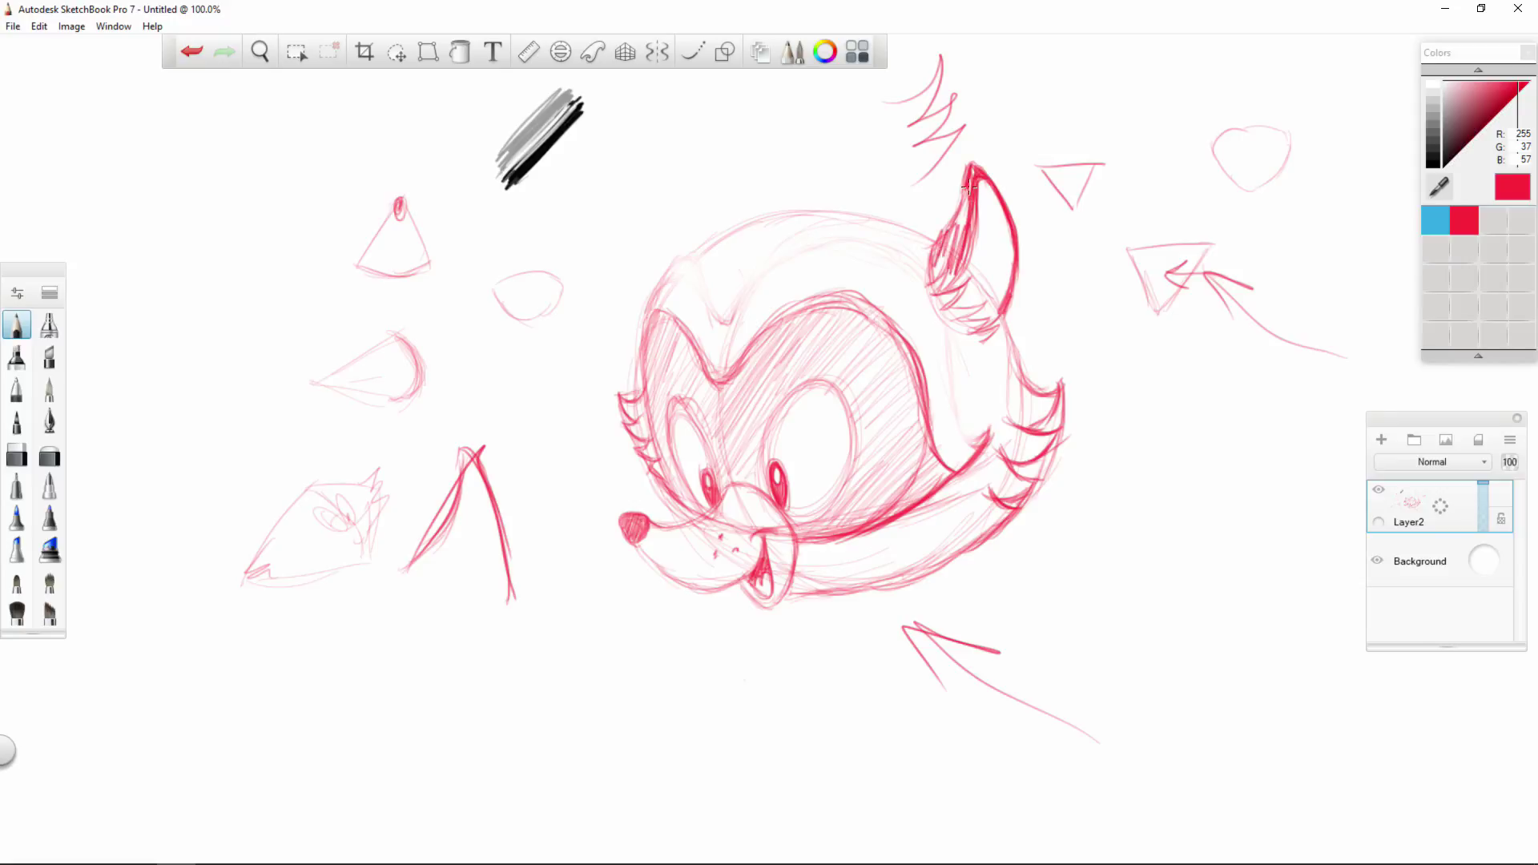
pyautogui.moveTo(946, 253); pyautogui.dragTo(968, 188)
pyautogui.moveTo(959, 231); pyautogui.dragTo(969, 186)
pyautogui.moveTo(999, 204); pyautogui.dragTo(978, 176)
# Sketch a smaller pointed ear on the far side of the head, with a darkened outline and a shaded inner strip.
pyautogui.moveTo(661, 177); pyautogui.dragTo(718, 232)
pyautogui.moveTo(649, 189)
pyautogui.mouseDown()
pyautogui.moveTo(660, 252)
pyautogui.moveTo(652, 182)
pyautogui.moveTo(718, 234)
pyautogui.mouseUp()
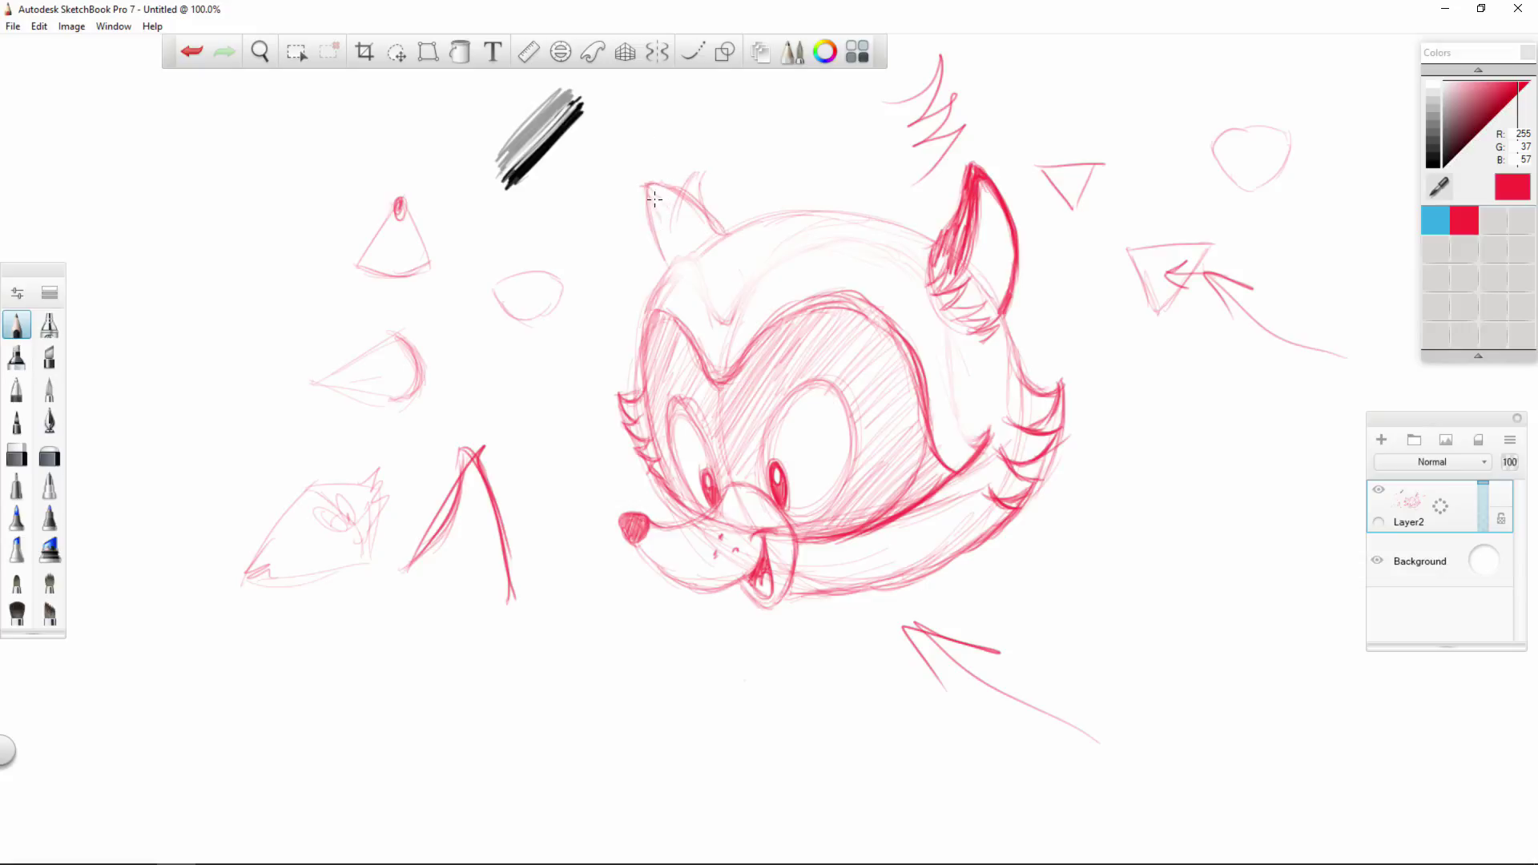
pyautogui.moveTo(642, 188); pyautogui.dragTo(693, 247)
pyautogui.moveTo(642, 308); pyautogui.dragTo(732, 232)
pyautogui.moveTo(651, 186)
pyautogui.mouseDown()
pyautogui.moveTo(697, 240)
pyautogui.moveTo(712, 232)
pyautogui.mouseUp()
pyautogui.moveTo(651, 188)
pyautogui.mouseDown()
pyautogui.moveTo(667, 265)
pyautogui.moveTo(659, 238)
pyautogui.mouseUp()
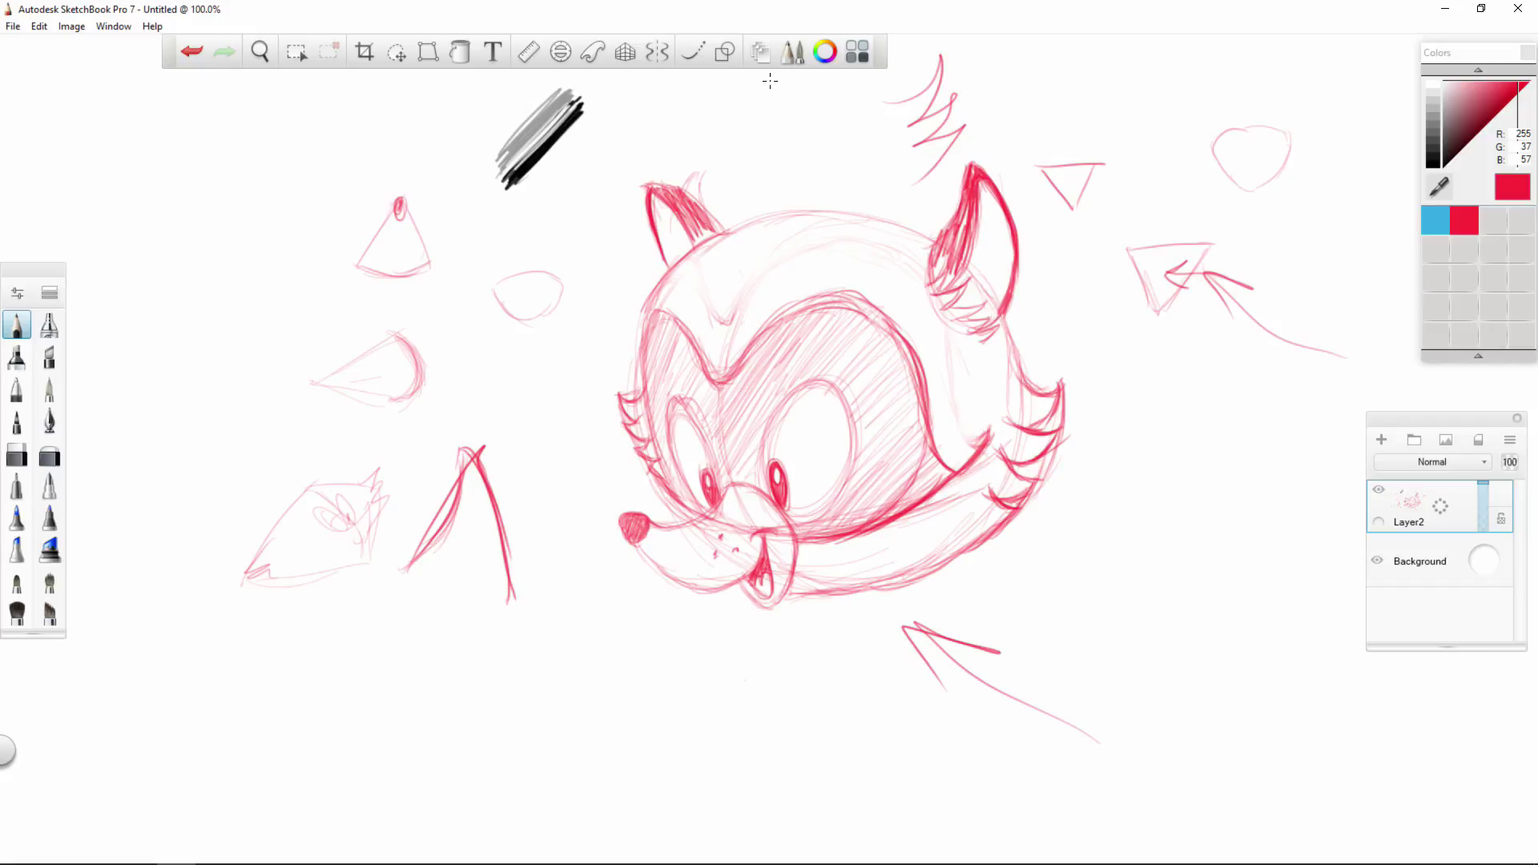
# Redraw the band around the face mask across the forehead, over the far brow and down the near side, reinforcing the mask's edge.
pyautogui.moveTo(729, 322)
pyautogui.mouseDown()
pyautogui.moveTo(824, 267)
pyautogui.moveTo(903, 285)
pyautogui.moveTo(970, 434)
pyautogui.mouseUp()
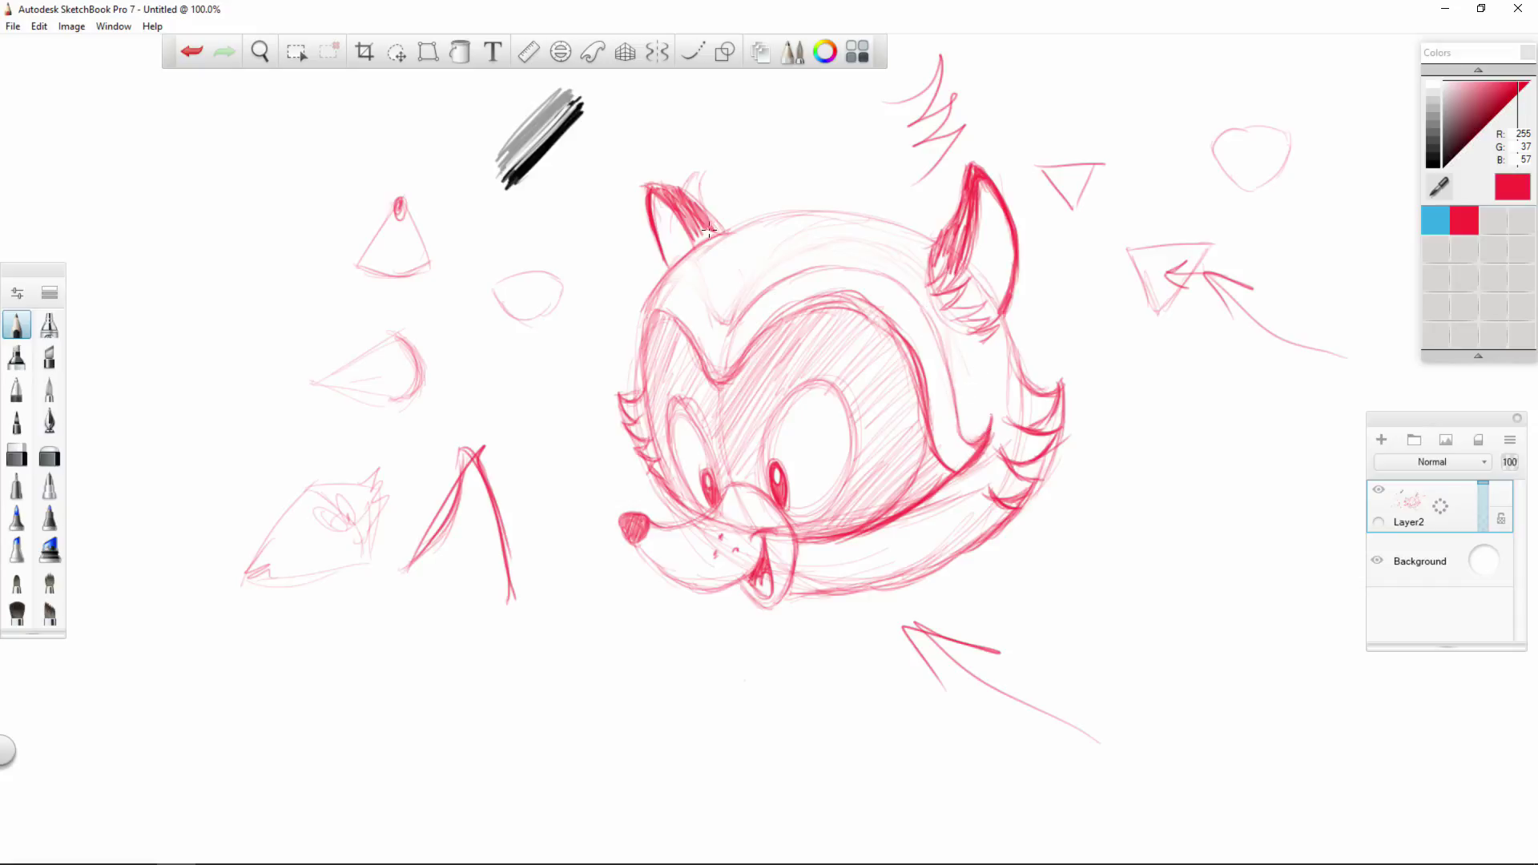
pyautogui.moveTo(747, 286); pyautogui.dragTo(735, 317)
pyautogui.moveTo(683, 290)
pyautogui.mouseDown()
pyautogui.moveTo(642, 313)
pyautogui.moveTo(671, 288)
pyautogui.moveTo(699, 317)
pyautogui.moveTo(649, 318)
pyautogui.mouseUp()
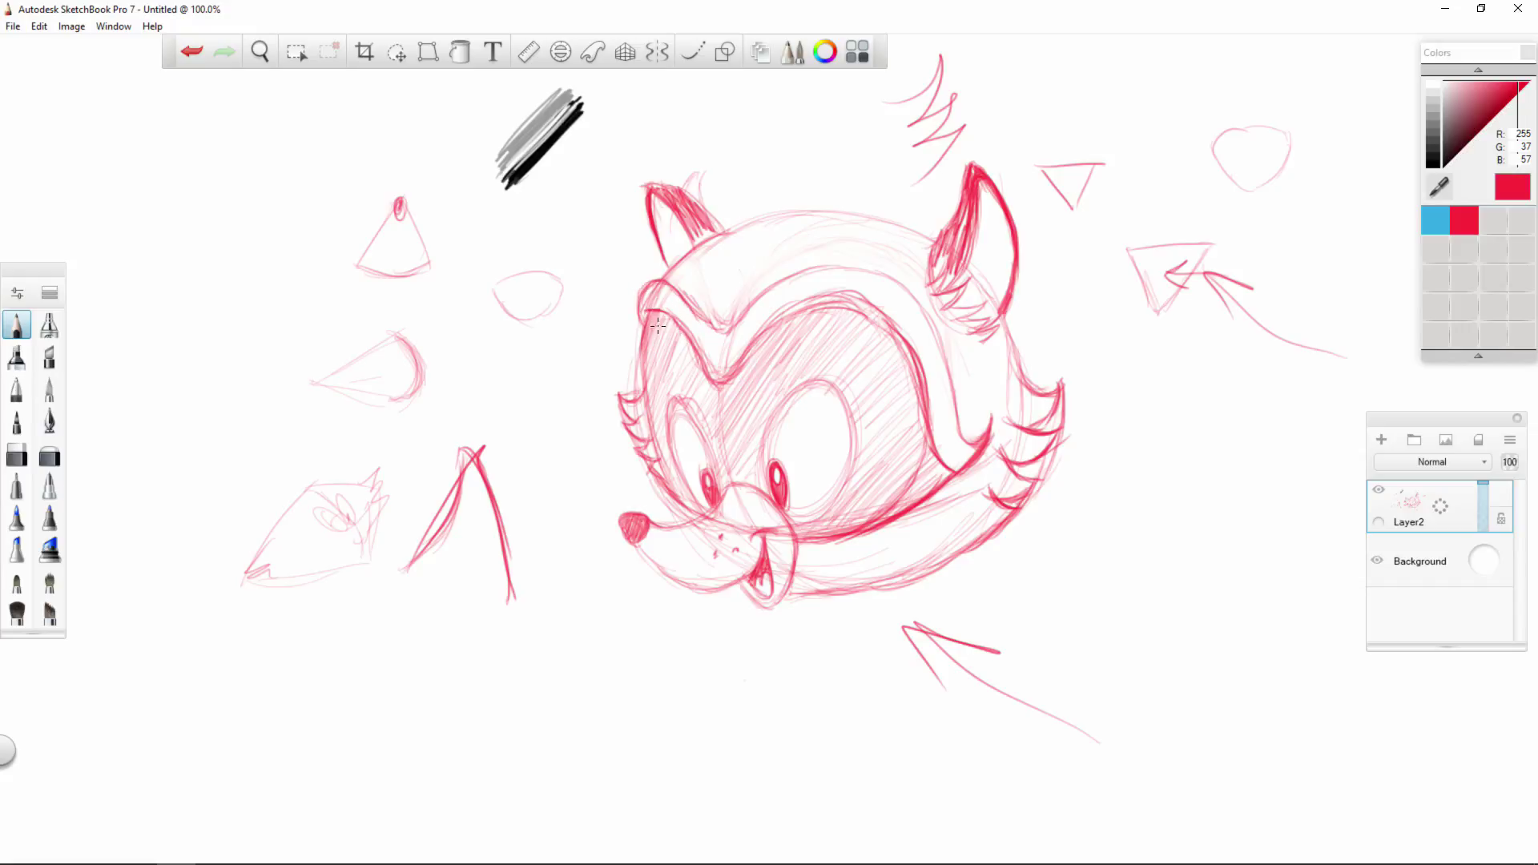
pyautogui.moveTo(724, 384)
pyautogui.mouseDown()
pyautogui.moveTo(767, 341)
pyautogui.moveTo(869, 303)
pyautogui.mouseUp()
pyautogui.moveTo(770, 286)
pyautogui.mouseDown()
pyautogui.moveTo(940, 260)
pyautogui.moveTo(906, 292)
pyautogui.moveTo(934, 323)
pyautogui.moveTo(962, 427)
pyautogui.mouseUp()
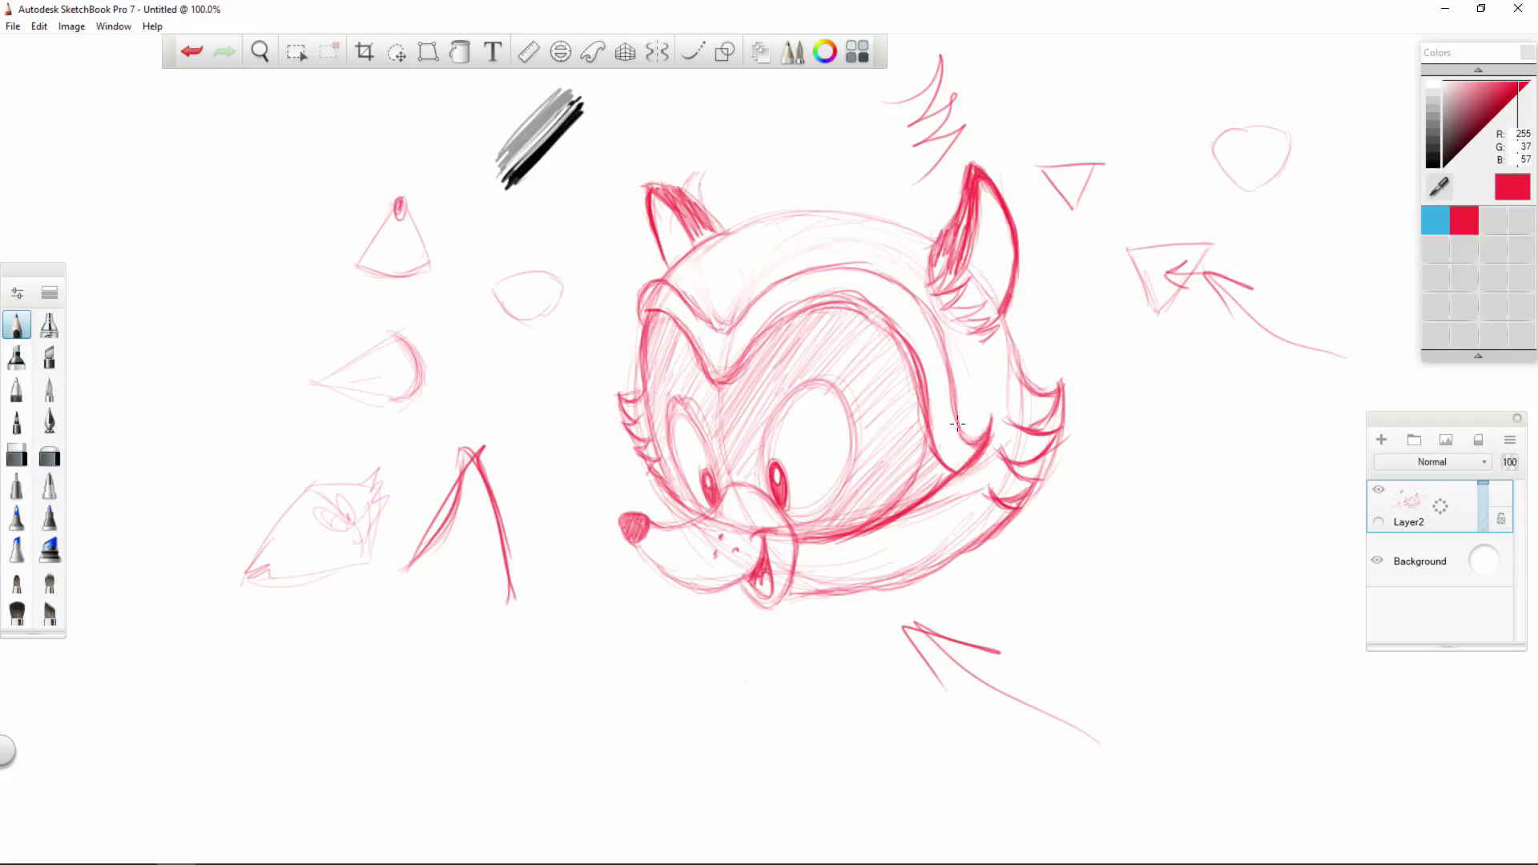
# Sketch a small tuft of spiky fur strokes on the crown of the head between the ears.
pyautogui.moveTo(859, 215); pyautogui.dragTo(800, 211)
pyautogui.moveTo(855, 214)
pyautogui.mouseDown()
pyautogui.moveTo(827, 175)
pyautogui.moveTo(847, 208)
pyautogui.moveTo(802, 191)
pyautogui.moveTo(771, 222)
pyautogui.moveTo(803, 240)
pyautogui.moveTo(740, 226)
pyautogui.moveTo(786, 233)
pyautogui.moveTo(747, 221)
pyautogui.moveTo(777, 213)
pyautogui.moveTo(746, 222)
pyautogui.mouseUp()
pyautogui.moveTo(809, 209); pyautogui.dragTo(831, 210)
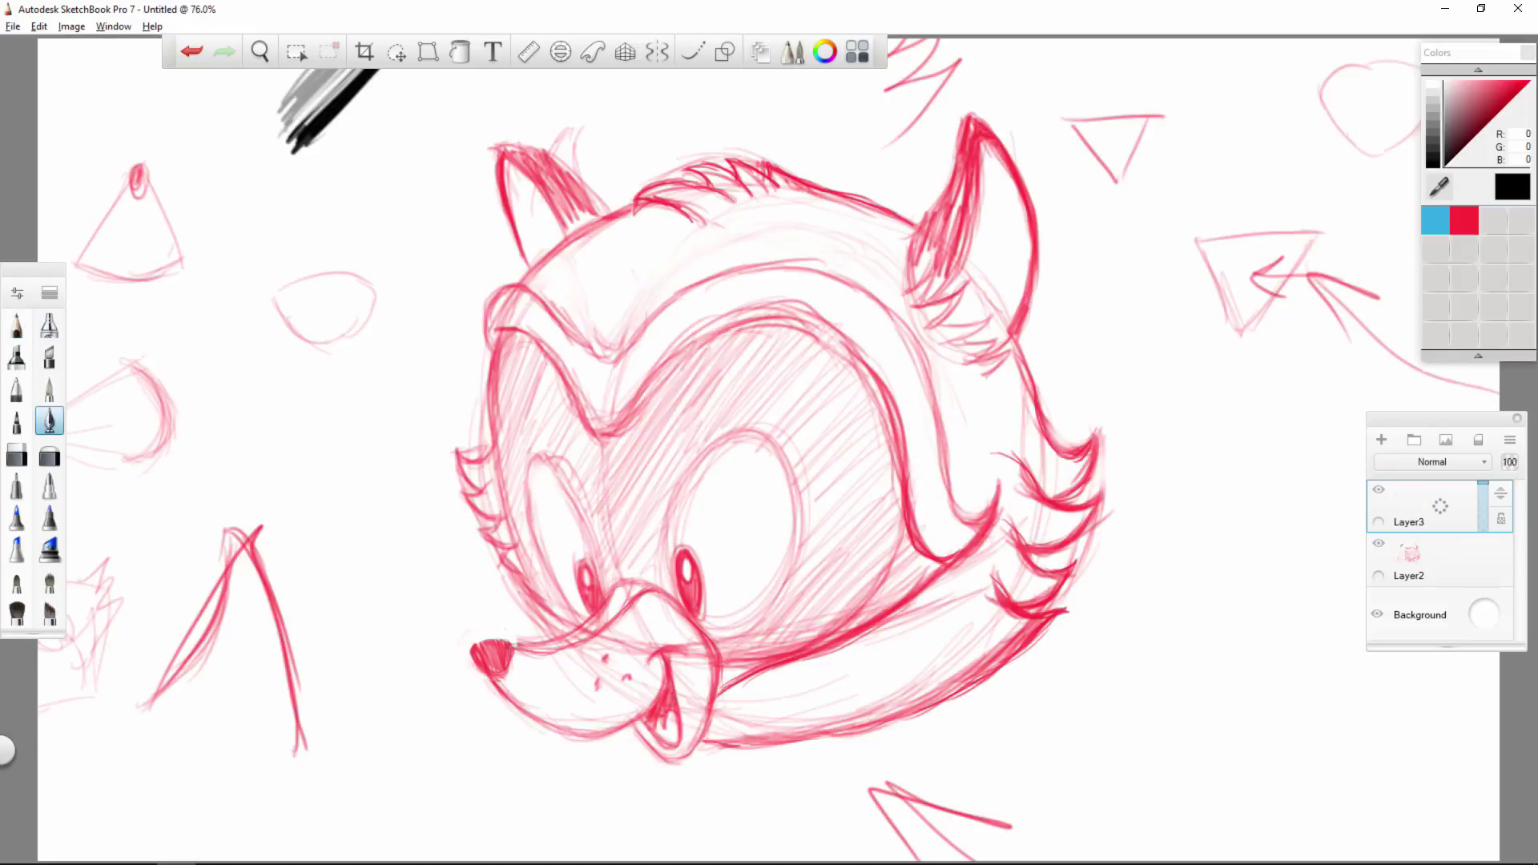
# Ink the far brow, the head contour beside the far ear and the band's forehead notch in black on Layer3.
pyautogui.moveTo(497, 288); pyautogui.dragTo(483, 353)
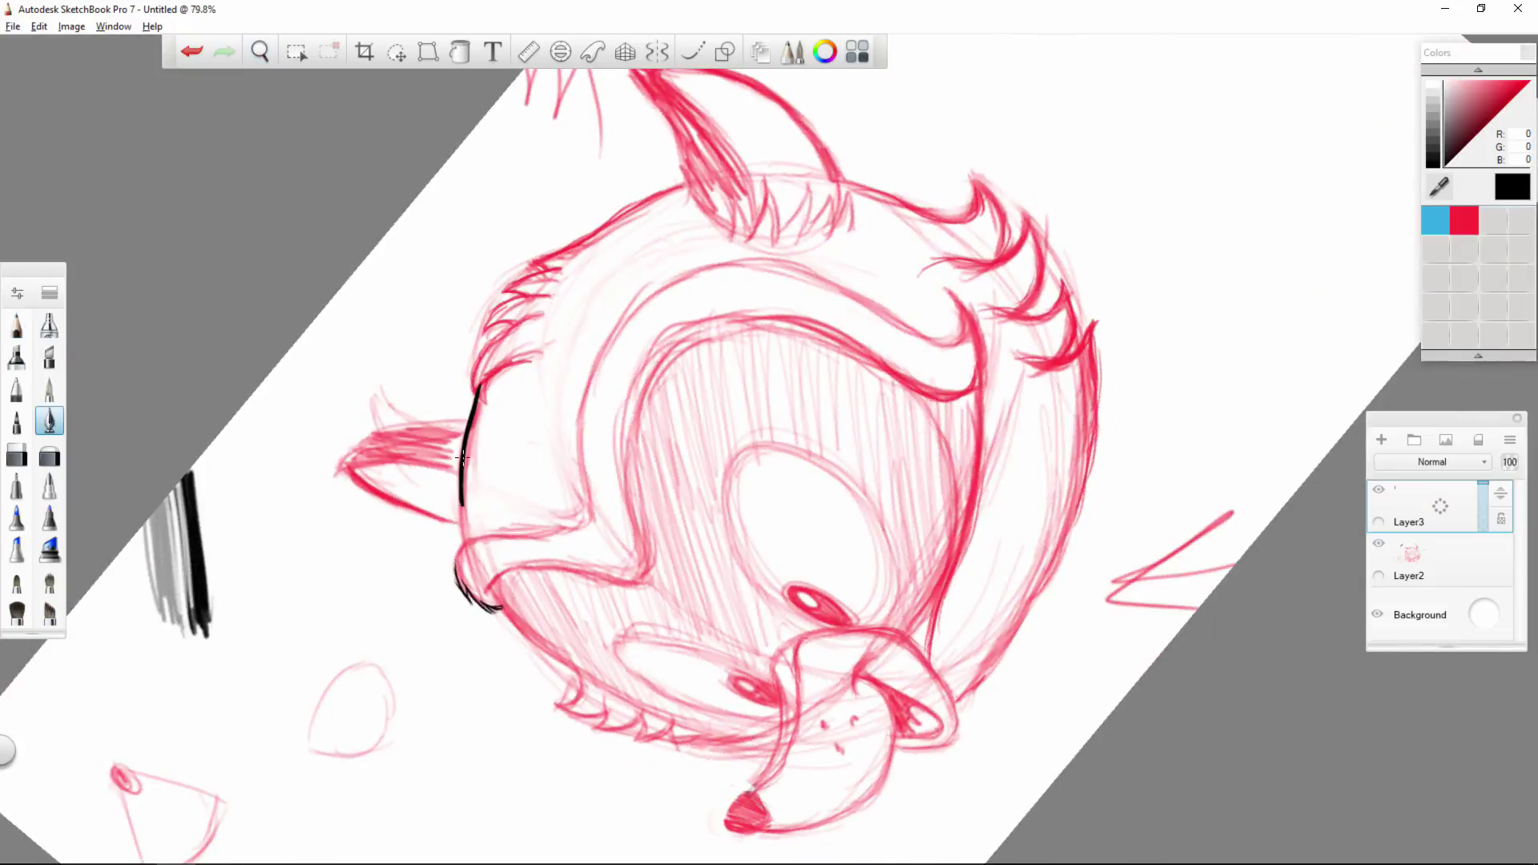
pyautogui.moveTo(462, 457); pyautogui.dragTo(463, 541)
pyautogui.moveTo(618, 311); pyautogui.dragTo(580, 445)
pyautogui.moveTo(573, 399); pyautogui.dragTo(590, 521)
pyautogui.moveTo(627, 309); pyautogui.dragTo(607, 351)
pyautogui.moveTo(720, 560)
pyautogui.mouseDown()
pyautogui.moveTo(899, 464)
pyautogui.moveTo(851, 541)
pyautogui.mouseUp()
pyautogui.moveTo(621, 329)
pyautogui.mouseDown()
pyautogui.moveTo(579, 400)
pyautogui.moveTo(580, 492)
pyautogui.mouseUp()
# Ink the band's outer contour from the forehead down the near side to the cheek point with tapered, overlapping strokes.
pyautogui.moveTo(606, 353); pyautogui.dragTo(766, 239)
pyautogui.moveTo(758, 303); pyautogui.dragTo(646, 374)
pyautogui.moveTo(554, 390); pyautogui.dragTo(524, 446)
pyautogui.moveTo(535, 423); pyautogui.dragTo(532, 476)
pyautogui.hotkey('ctrl', 'z')
pyautogui.moveTo(560, 433); pyautogui.dragTo(534, 449)
pyautogui.moveTo(741, 641)
pyautogui.mouseDown()
pyautogui.moveTo(1095, 326)
pyautogui.moveTo(1054, 249)
pyautogui.mouseUp()
pyautogui.moveTo(638, 140); pyautogui.dragTo(668, 197)
pyautogui.moveTo(674, 178); pyautogui.dragTo(683, 267)
pyautogui.scroll(2, 912, 326)
pyautogui.moveTo(891, 322); pyautogui.dragTo(905, 328)
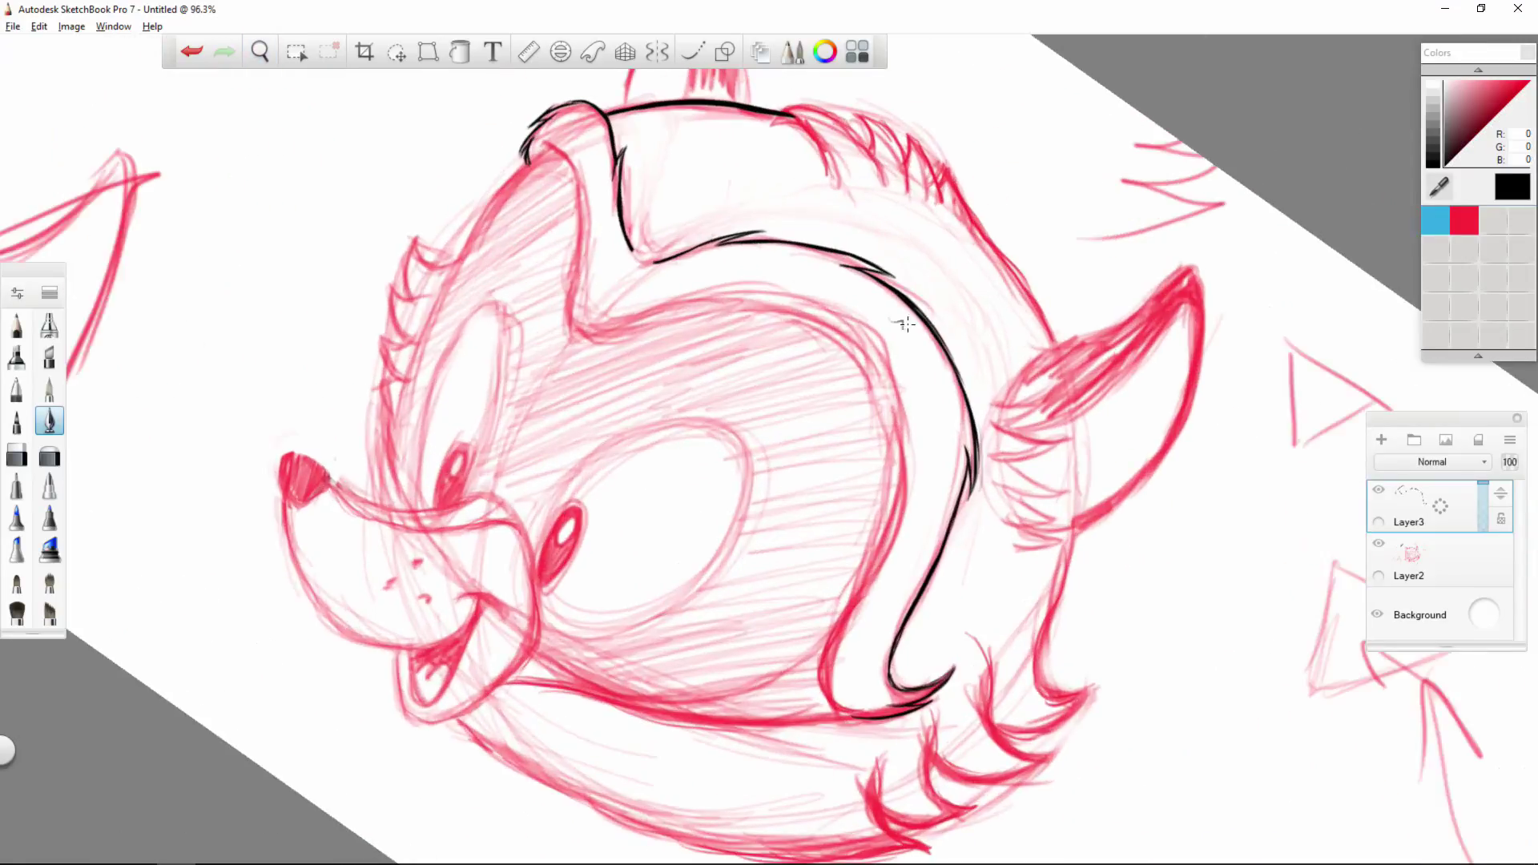
# Close the band's forehead notch in ink and trace the mask's edge from the far brow down to its notch.
pyautogui.moveTo(631, 245); pyautogui.dragTo(652, 263)
pyautogui.moveTo(638, 257); pyautogui.dragTo(657, 261)
pyautogui.moveTo(568, 158)
pyautogui.mouseDown()
pyautogui.moveTo(586, 241)
pyautogui.moveTo(570, 318)
pyautogui.mouseUp()
pyautogui.moveTo(568, 289); pyautogui.dragTo(592, 342)
pyautogui.moveTo(540, 143); pyautogui.dragTo(569, 162)
# Ink the mask's upper contour from the forehead notch over the near eye and down the near side to the cheek point.
pyautogui.moveTo(593, 344); pyautogui.dragTo(576, 460)
pyautogui.moveTo(416, 332)
pyautogui.mouseDown()
pyautogui.moveTo(405, 476)
pyautogui.moveTo(458, 670)
pyautogui.mouseUp()
pyautogui.moveTo(633, 224)
pyautogui.mouseDown()
pyautogui.moveTo(1026, 381)
pyautogui.moveTo(1006, 561)
pyautogui.mouseUp()
pyautogui.moveTo(950, 320)
pyautogui.mouseDown()
pyautogui.moveTo(883, 539)
pyautogui.moveTo(838, 575)
pyautogui.mouseUp()
pyautogui.moveTo(841, 572); pyautogui.dragTo(685, 561)
pyautogui.moveTo(647, 371); pyautogui.dragTo(688, 276)
pyautogui.moveTo(657, 317); pyautogui.dragTo(650, 516)
pyautogui.moveTo(634, 479)
pyautogui.mouseDown()
pyautogui.moveTo(689, 570)
pyautogui.moveTo(714, 581)
pyautogui.mouseUp()
pyautogui.moveTo(660, 189)
pyautogui.mouseDown()
pyautogui.moveTo(700, 226)
pyautogui.moveTo(687, 284)
pyautogui.mouseUp()
pyautogui.hotkey('ctrl', '0')
# Ink the far side of the face and the mask's lower edge from the near cheek to the muzzle.
pyautogui.moveTo(741, 608)
pyautogui.mouseDown()
pyautogui.moveTo(930, 512)
pyautogui.moveTo(625, 336)
pyautogui.mouseUp()
pyautogui.moveTo(644, 148); pyautogui.dragTo(610, 621)
pyautogui.moveTo(759, 242); pyautogui.dragTo(760, 554)
pyautogui.moveTo(663, 300); pyautogui.dragTo(629, 533)
pyautogui.hotkey('ctrl', '0')
# Ink the open mouth with its corner crease and outline the rounded tongue inside it.
pyautogui.moveTo(708, 693); pyautogui.dragTo(889, 585)
pyautogui.hotkey('ctrl', 'z')
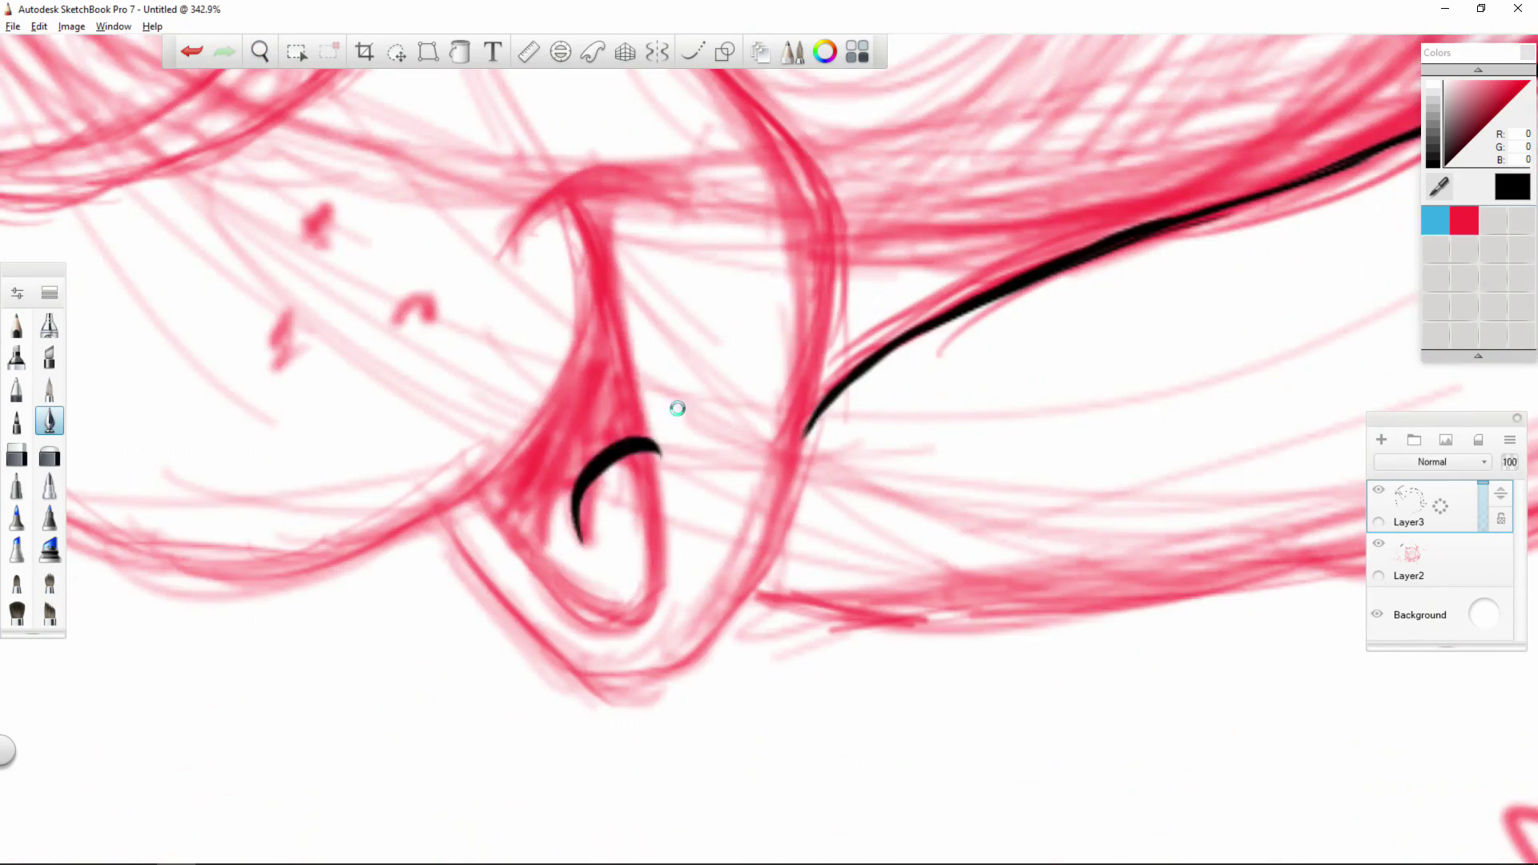
pyautogui.moveTo(579, 549); pyautogui.dragTo(673, 459)
pyautogui.moveTo(585, 483); pyautogui.dragTo(551, 601)
pyautogui.moveTo(671, 450); pyautogui.dragTo(653, 466)
pyautogui.moveTo(566, 193)
pyautogui.mouseDown()
pyautogui.moveTo(631, 384)
pyautogui.moveTo(639, 623)
pyautogui.mouseUp()
pyautogui.moveTo(833, 388)
pyautogui.mouseDown()
pyautogui.moveTo(762, 364)
pyautogui.moveTo(809, 528)
pyautogui.mouseUp()
pyautogui.moveTo(829, 158)
pyautogui.mouseDown()
pyautogui.moveTo(660, 233)
pyautogui.moveTo(654, 276)
pyautogui.mouseUp()
pyautogui.moveTo(1085, 346)
pyautogui.mouseDown()
pyautogui.moveTo(1045, 274)
pyautogui.moveTo(1086, 346)
pyautogui.moveTo(1066, 432)
pyautogui.mouseUp()
pyautogui.hotkey('ctrl', 'z')
pyautogui.hotkey('ctrl', '0')
# Ink the pointed fur tufts across the near ear's base.
pyautogui.moveTo(669, 697); pyautogui.dragTo(913, 561)
pyautogui.moveTo(913, 561); pyautogui.dragTo(625, 336)
pyautogui.moveTo(721, 215); pyautogui.dragTo(793, 447)
pyautogui.hotkey('ctrl', '0')
pyautogui.moveTo(1040, 250); pyautogui.dragTo(1137, 192)
pyautogui.moveTo(1041, 401); pyautogui.dragTo(813, 272)
pyautogui.moveTo(520, 316)
pyautogui.mouseDown()
pyautogui.moveTo(535, 452)
pyautogui.moveTo(477, 553)
pyautogui.moveTo(590, 561)
pyautogui.mouseUp()
pyautogui.hotkey('ctrl', 'z')
pyautogui.moveTo(597, 517)
pyautogui.mouseDown()
pyautogui.moveTo(653, 438)
pyautogui.moveTo(686, 339)
pyautogui.mouseUp()
pyautogui.moveTo(686, 339); pyautogui.dragTo(657, 549)
pyautogui.moveTo(698, 484); pyautogui.dragTo(762, 373)
pyautogui.moveTo(761, 374); pyautogui.dragTo(753, 525)
pyautogui.moveTo(785, 485); pyautogui.dragTo(822, 365)
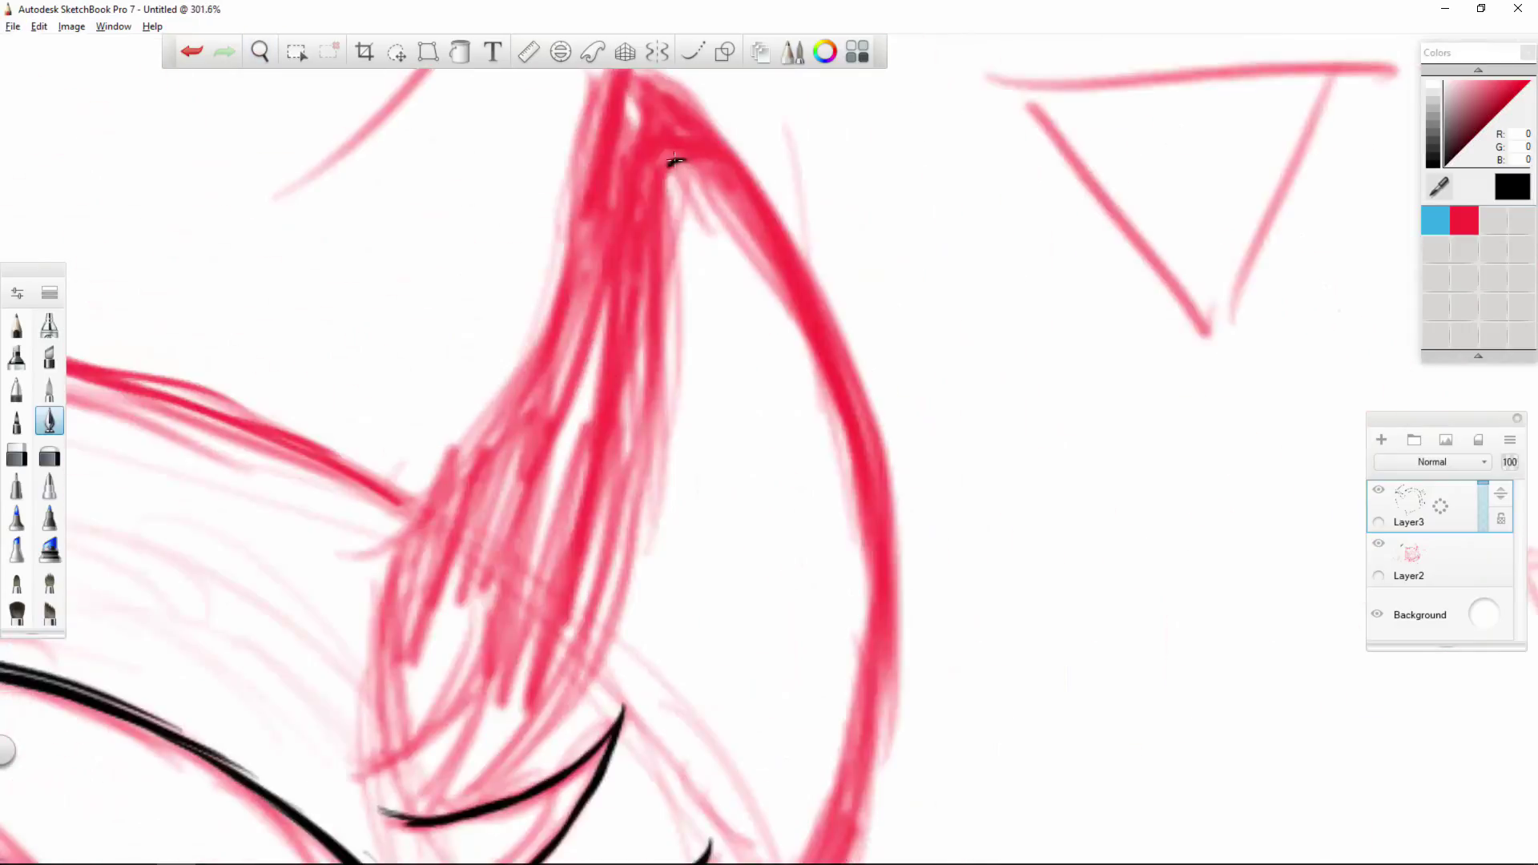
# Ink the near ear's inner edge and its back contour from the tip down to the head.
pyautogui.moveTo(674, 281)
pyautogui.mouseDown()
pyautogui.moveTo(571, 704)
pyautogui.moveTo(426, 817)
pyautogui.mouseUp()
pyautogui.moveTo(679, 161); pyautogui.dragTo(856, 759)
pyautogui.hotkey('ctrl', '0')
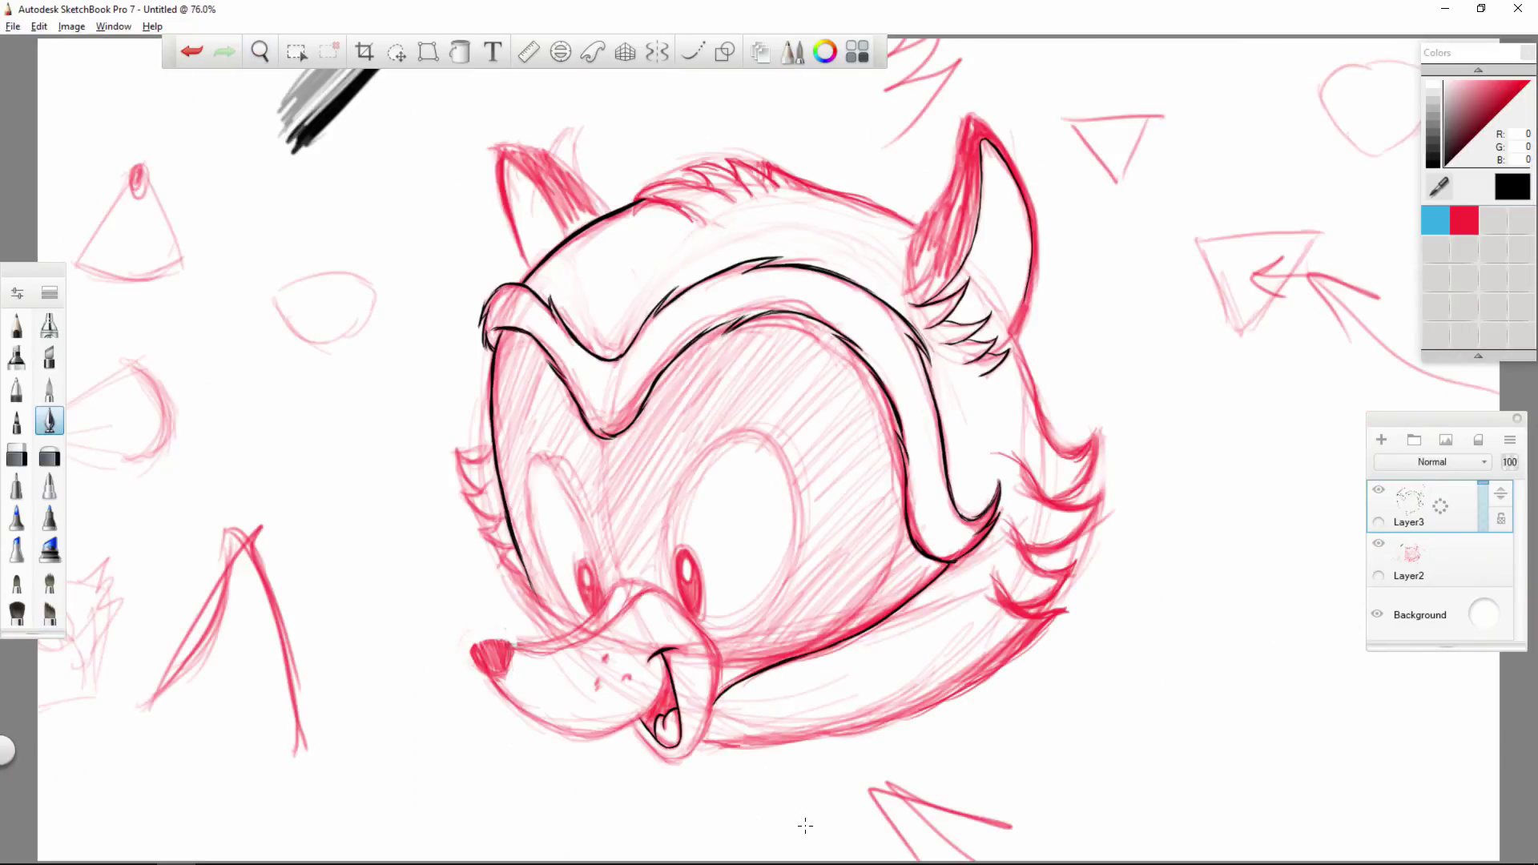
# Ink the far ear's outline and inner edge down to the head contour.
pyautogui.moveTo(806, 826); pyautogui.dragTo(718, 241)
pyautogui.moveTo(913, 160); pyautogui.dragTo(590, 593)
pyautogui.moveTo(909, 165)
pyautogui.mouseDown()
pyautogui.moveTo(925, 142)
pyautogui.moveTo(993, 703)
pyautogui.mouseUp()
pyautogui.moveTo(603, 557); pyautogui.dragTo(758, 341)
pyautogui.moveTo(693, 421); pyautogui.dragTo(871, 232)
pyautogui.hotkey('ctrl', 'z')
pyautogui.moveTo(659, 459); pyautogui.dragTo(902, 201)
pyautogui.moveTo(903, 200); pyautogui.dragTo(857, 488)
pyautogui.moveTo(661, 452); pyautogui.dragTo(750, 348)
pyautogui.hotkey('ctrl', '0')
# Ink the small pointed fur tufts along the far cheek's contour.
pyautogui.moveTo(1025, 124)
pyautogui.mouseDown()
pyautogui.moveTo(982, 430)
pyautogui.moveTo(671, 316)
pyautogui.mouseUp()
pyautogui.moveTo(561, 138)
pyautogui.mouseDown()
pyautogui.moveTo(780, 438)
pyautogui.moveTo(420, 436)
pyautogui.mouseUp()
pyautogui.moveTo(298, 262); pyautogui.dragTo(504, 452)
pyautogui.moveTo(305, 261); pyautogui.dragTo(149, 537)
pyautogui.moveTo(521, 601); pyautogui.dragTo(957, 512)
pyautogui.moveTo(482, 281); pyautogui.dragTo(575, 392)
pyautogui.moveTo(488, 269); pyautogui.dragTo(454, 497)
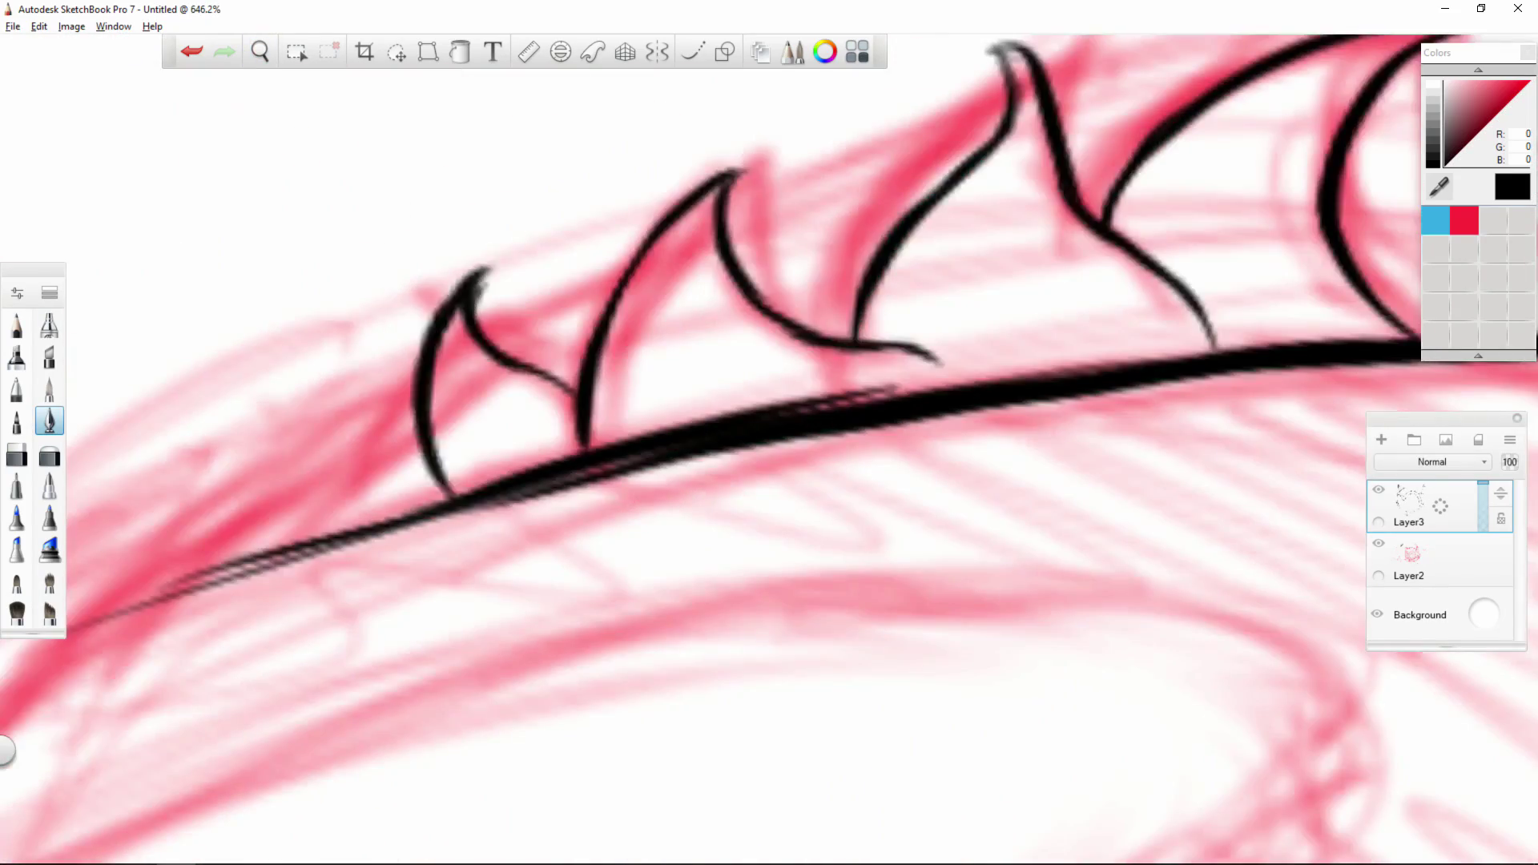
pyautogui.hotkey('ctrl', '0')
pyautogui.hotkey('ctrl', 'z')
pyautogui.moveTo(607, 284)
pyautogui.mouseDown()
pyautogui.moveTo(500, 478)
pyautogui.moveTo(521, 464)
pyautogui.mouseUp()
pyautogui.hotkey('ctrl', '0')
pyautogui.moveTo(757, 261); pyautogui.dragTo(648, 479)
pyautogui.moveTo(709, 349); pyautogui.dragTo(597, 617)
pyautogui.hotkey('ctrl', '0')
# Ink pointed fur tufts on the lower part of the near cheek.
pyautogui.moveTo(1058, 563); pyautogui.dragTo(1138, 512)
pyautogui.moveTo(801, 274); pyautogui.dragTo(917, 511)
pyautogui.moveTo(902, 353); pyautogui.dragTo(918, 482)
pyautogui.moveTo(733, 373); pyautogui.dragTo(916, 533)
pyautogui.moveTo(809, 272); pyautogui.dragTo(745, 535)
pyautogui.moveTo(529, 326); pyautogui.dragTo(743, 538)
pyautogui.hotkey('ctrl', '0')
# Ink the jaw's lower contour between the chin and the near cheek tufts with broken, overlapping strokes.
pyautogui.moveTo(594, 295); pyautogui.dragTo(705, 240)
pyautogui.moveTo(370, 312); pyautogui.dragTo(228, 733)
pyautogui.moveTo(558, 124); pyautogui.dragTo(453, 587)
pyautogui.moveTo(491, 440); pyautogui.dragTo(482, 840)
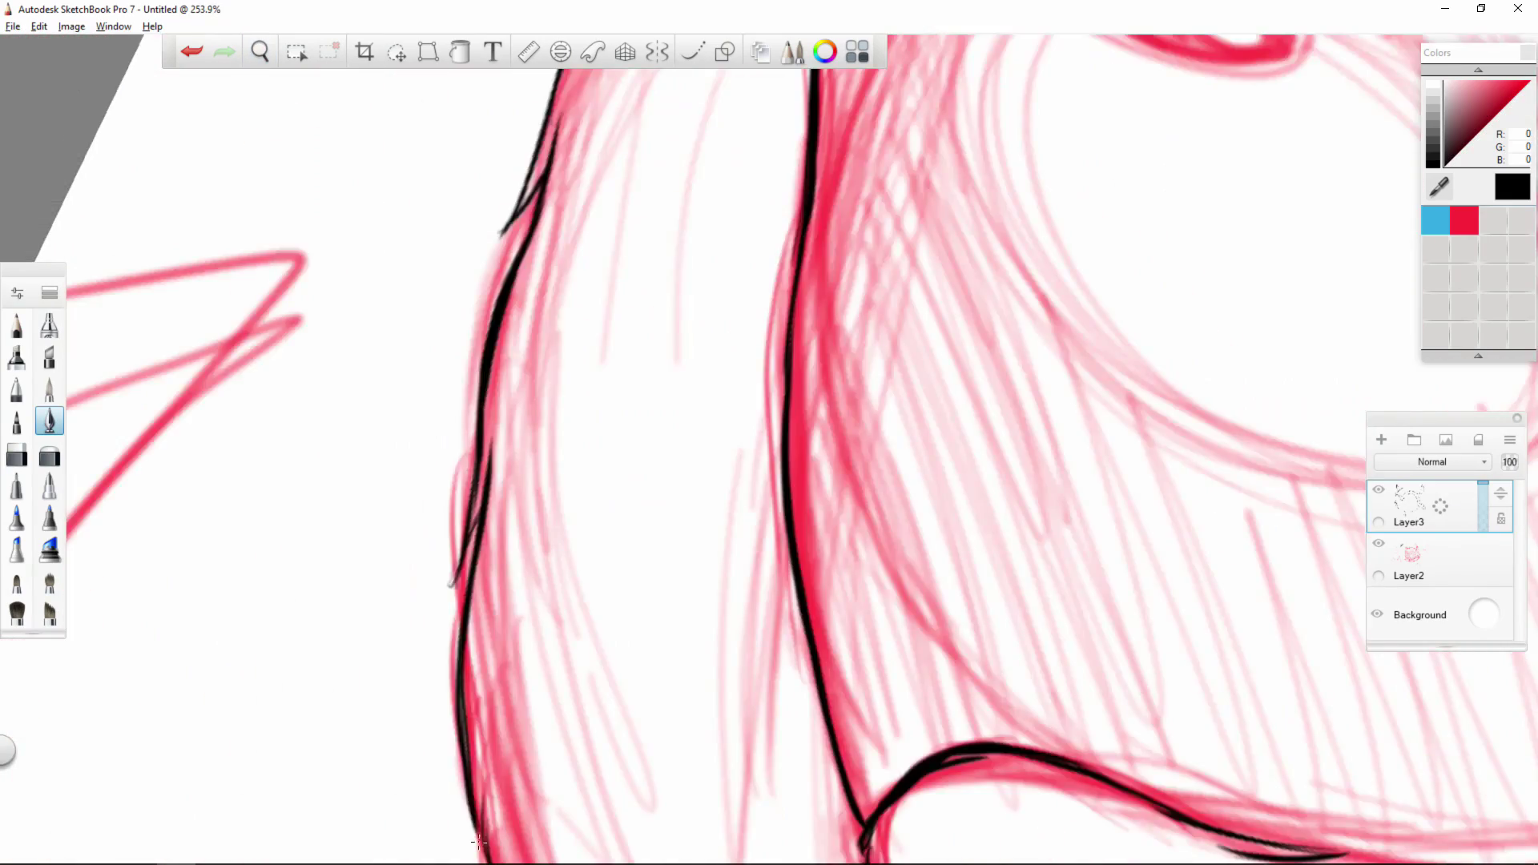
pyautogui.hotkey('ctrl', '0')
pyautogui.moveTo(953, 191)
pyautogui.mouseDown()
pyautogui.moveTo(782, 727)
pyautogui.moveTo(713, 458)
pyautogui.mouseUp()
pyautogui.moveTo(564, 71); pyautogui.dragTo(712, 321)
pyautogui.moveTo(703, 205); pyautogui.dragTo(745, 414)
pyautogui.hotkey('ctrl', '0')
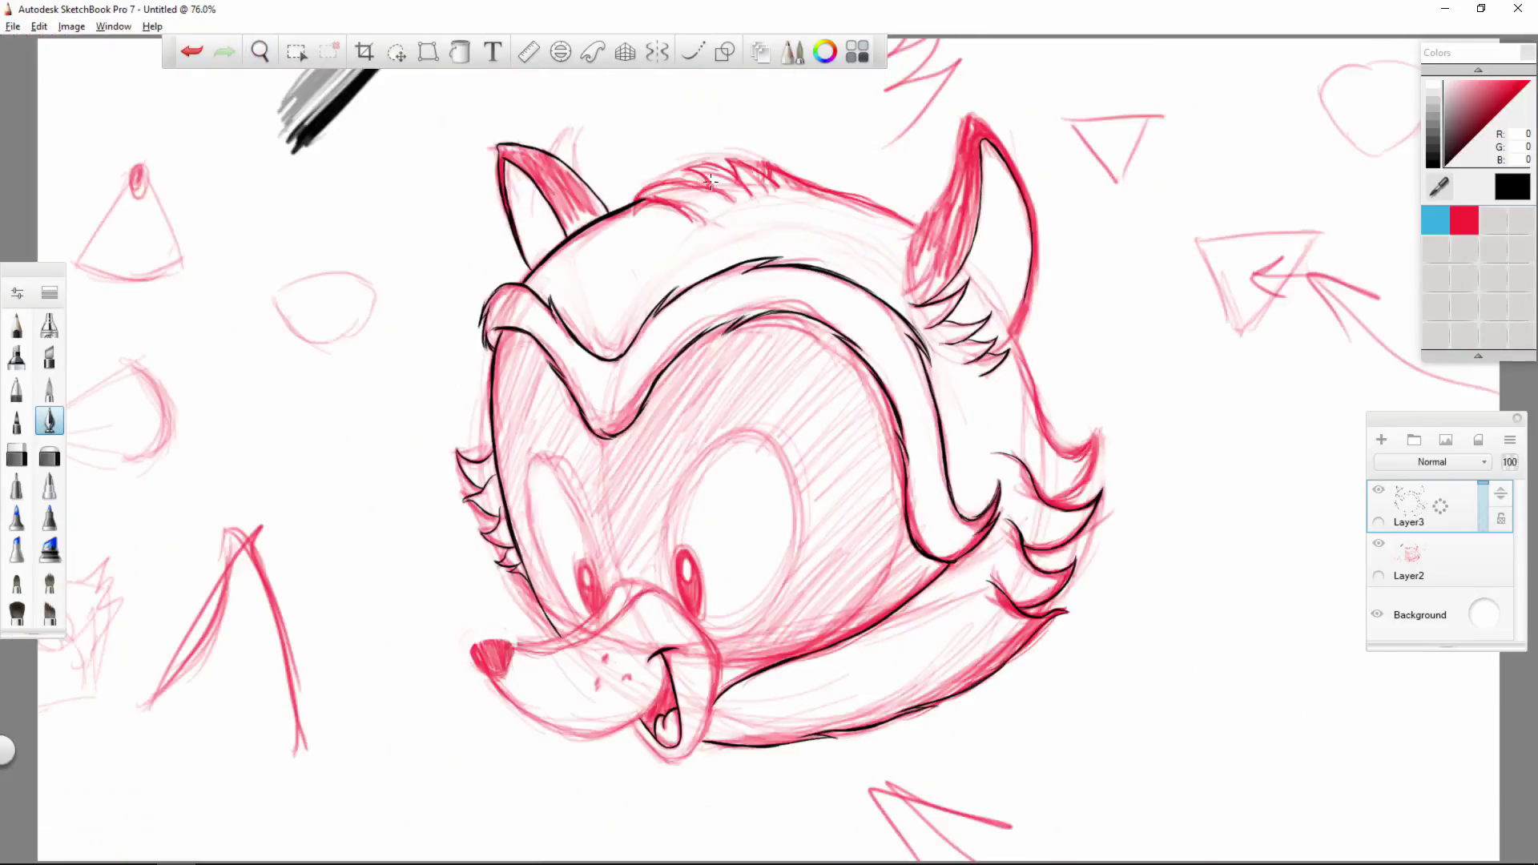
# Ink the pointed hair tuft on top of the head with short, tapered black strokes.
pyautogui.moveTo(1234, 460); pyautogui.dragTo(1329, 460)
pyautogui.moveTo(858, 398)
pyautogui.mouseDown()
pyautogui.moveTo(718, 566)
pyautogui.moveTo(771, 445)
pyautogui.mouseUp()
pyautogui.moveTo(671, 186); pyautogui.dragTo(785, 446)
pyautogui.moveTo(769, 377); pyautogui.dragTo(660, 733)
pyautogui.moveTo(565, 322); pyautogui.dragTo(467, 524)
pyautogui.moveTo(358, 155)
pyautogui.mouseDown()
pyautogui.moveTo(712, 450)
pyautogui.moveTo(377, 392)
pyautogui.mouseUp()
pyautogui.moveTo(479, 122)
pyautogui.mouseDown()
pyautogui.moveTo(618, 448)
pyautogui.moveTo(503, 753)
pyautogui.moveTo(421, 172)
pyautogui.mouseUp()
pyautogui.moveTo(424, 120); pyautogui.dragTo(279, 505)
pyautogui.moveTo(298, 401); pyautogui.dragTo(286, 570)
pyautogui.moveTo(252, 591); pyautogui.dragTo(326, 539)
pyautogui.moveTo(325, 513); pyautogui.dragTo(310, 617)
# Ink the upper head contour beside the hair tuft toward the near ear, and compare the line art with the sketch layer hidden and shown.
pyautogui.moveTo(278, 692); pyautogui.dragTo(809, 361)
pyautogui.moveTo(648, 185); pyautogui.dragTo(618, 374)
pyautogui.moveTo(639, 314)
pyautogui.mouseDown()
pyautogui.moveTo(626, 505)
pyautogui.moveTo(598, 611)
pyautogui.mouseUp()
pyautogui.moveTo(661, 526); pyautogui.dragTo(624, 693)
pyautogui.moveTo(694, 595); pyautogui.dragTo(678, 785)
pyautogui.moveTo(700, 702)
pyautogui.mouseDown()
pyautogui.moveTo(673, 773)
pyautogui.moveTo(508, 473)
pyautogui.mouseUp()
pyautogui.moveTo(553, 329); pyautogui.dragTo(565, 524)
pyautogui.moveTo(566, 524); pyautogui.dragTo(639, 261)
pyautogui.moveTo(617, 383); pyautogui.dragTo(721, 304)
pyautogui.hotkey('ctrl', '0')
pyautogui.click(1378, 544)
pyautogui.click(1378, 544)
# Ink the near eye's tall oval outline with separate overlapping strokes for its two sides and lower curve.
pyautogui.moveTo(849, 480); pyautogui.dragTo(1033, 314)
pyautogui.moveTo(859, 134); pyautogui.dragTo(704, 626)
pyautogui.moveTo(676, 533); pyautogui.dragTo(765, 735)
pyautogui.moveTo(1041, 264); pyautogui.dragTo(1050, 659)
pyautogui.moveTo(1065, 579); pyautogui.dragTo(933, 808)
pyautogui.moveTo(932, 809)
pyautogui.mouseDown()
pyautogui.moveTo(380, 409)
pyautogui.moveTo(376, 500)
pyautogui.mouseUp()
pyautogui.moveTo(1007, 615); pyautogui.dragTo(1000, 708)
pyautogui.moveTo(993, 708); pyautogui.dragTo(464, 616)
pyautogui.moveTo(458, 385); pyautogui.dragTo(462, 617)
pyautogui.hotkey('ctrl', 'z')
pyautogui.moveTo(942, 185); pyautogui.dragTo(905, 377)
pyautogui.moveTo(944, 213); pyautogui.dragTo(868, 390)
pyautogui.moveTo(889, 209)
pyautogui.mouseDown()
pyautogui.moveTo(837, 320)
pyautogui.moveTo(851, 361)
pyautogui.mouseUp()
pyautogui.hotkey('ctrl', 'z')
pyautogui.hotkey('ctrl', 'z')
pyautogui.hotkey('ctrl', '0')
# Ink the outline of the near eye's narrow pupil where it meets the eye's inner edge.
pyautogui.moveTo(692, 574); pyautogui.dragTo(821, 611)
pyautogui.moveTo(650, 522); pyautogui.dragTo(670, 533)
pyautogui.moveTo(766, 508); pyautogui.dragTo(764, 524)
pyautogui.moveTo(719, 599); pyautogui.dragTo(713, 615)
pyautogui.moveTo(820, 611)
pyautogui.mouseDown()
pyautogui.moveTo(835, 484)
pyautogui.moveTo(815, 508)
pyautogui.mouseUp()
pyautogui.moveTo(608, 384); pyautogui.dragTo(926, 567)
pyautogui.moveTo(841, 84); pyautogui.dragTo(646, 639)
pyautogui.moveTo(880, 643); pyautogui.dragTo(745, 230)
pyautogui.moveTo(441, 144); pyautogui.dragTo(695, 525)
# Ink the small freckles on the muzzle beside the mouth corner.
pyautogui.hotkey('ctrl', '0')
pyautogui.moveTo(731, 637); pyautogui.dragTo(857, 625)
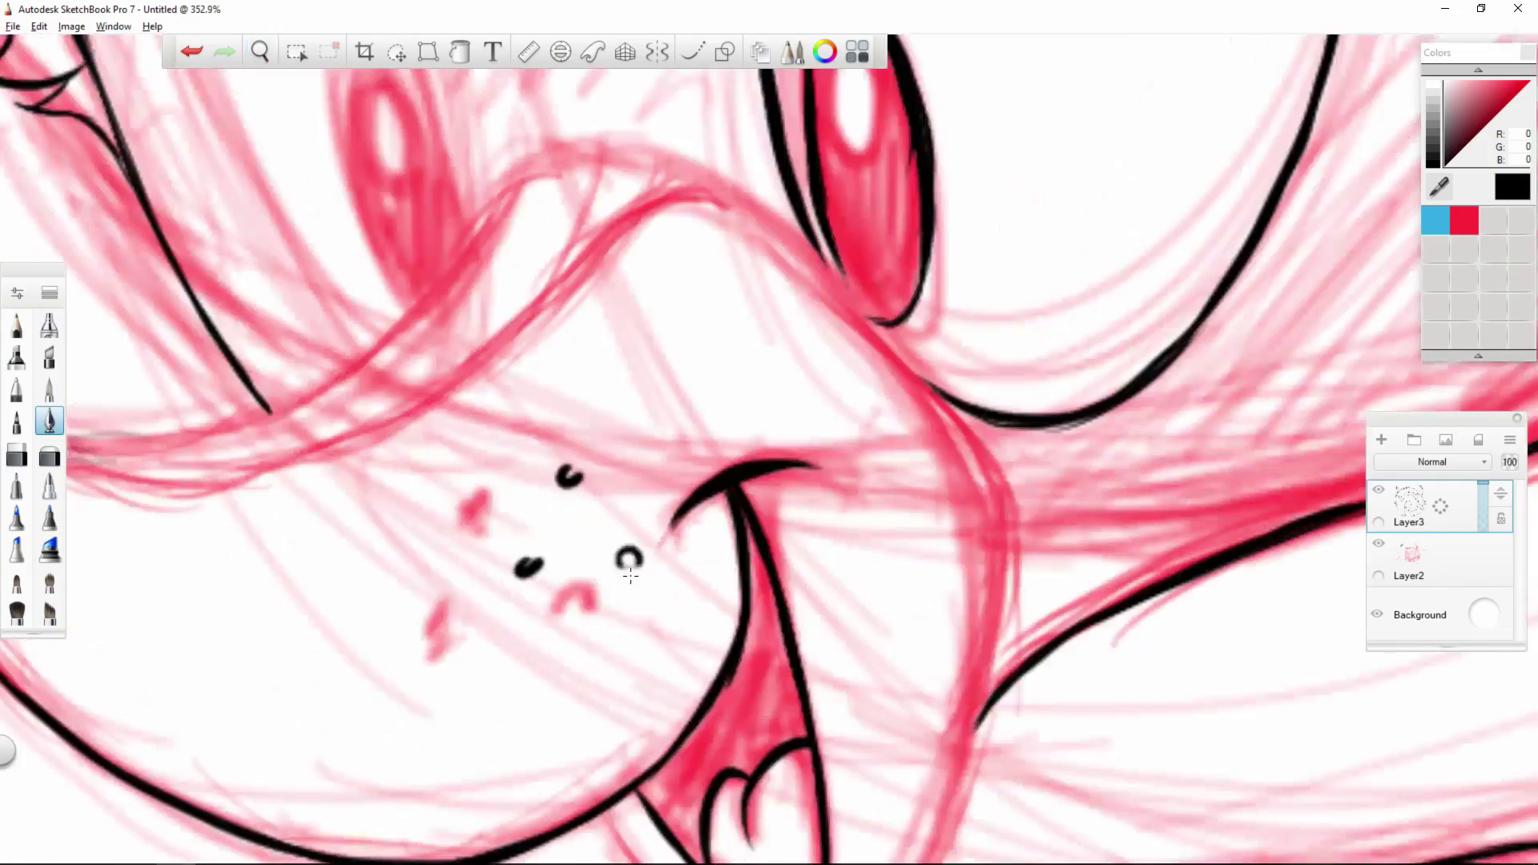
pyautogui.moveTo(489, 500); pyautogui.dragTo(503, 506)
# Ink the two long sides of the far eye's narrow oval outline, redoing the outer side's stroke.
pyautogui.moveTo(401, 224); pyautogui.dragTo(521, 813)
pyautogui.moveTo(323, 189)
pyautogui.mouseDown()
pyautogui.moveTo(460, 415)
pyautogui.moveTo(591, 843)
pyautogui.mouseUp()
pyautogui.moveTo(449, 513); pyautogui.dragTo(951, 444)
pyautogui.moveTo(750, 137); pyautogui.dragTo(742, 368)
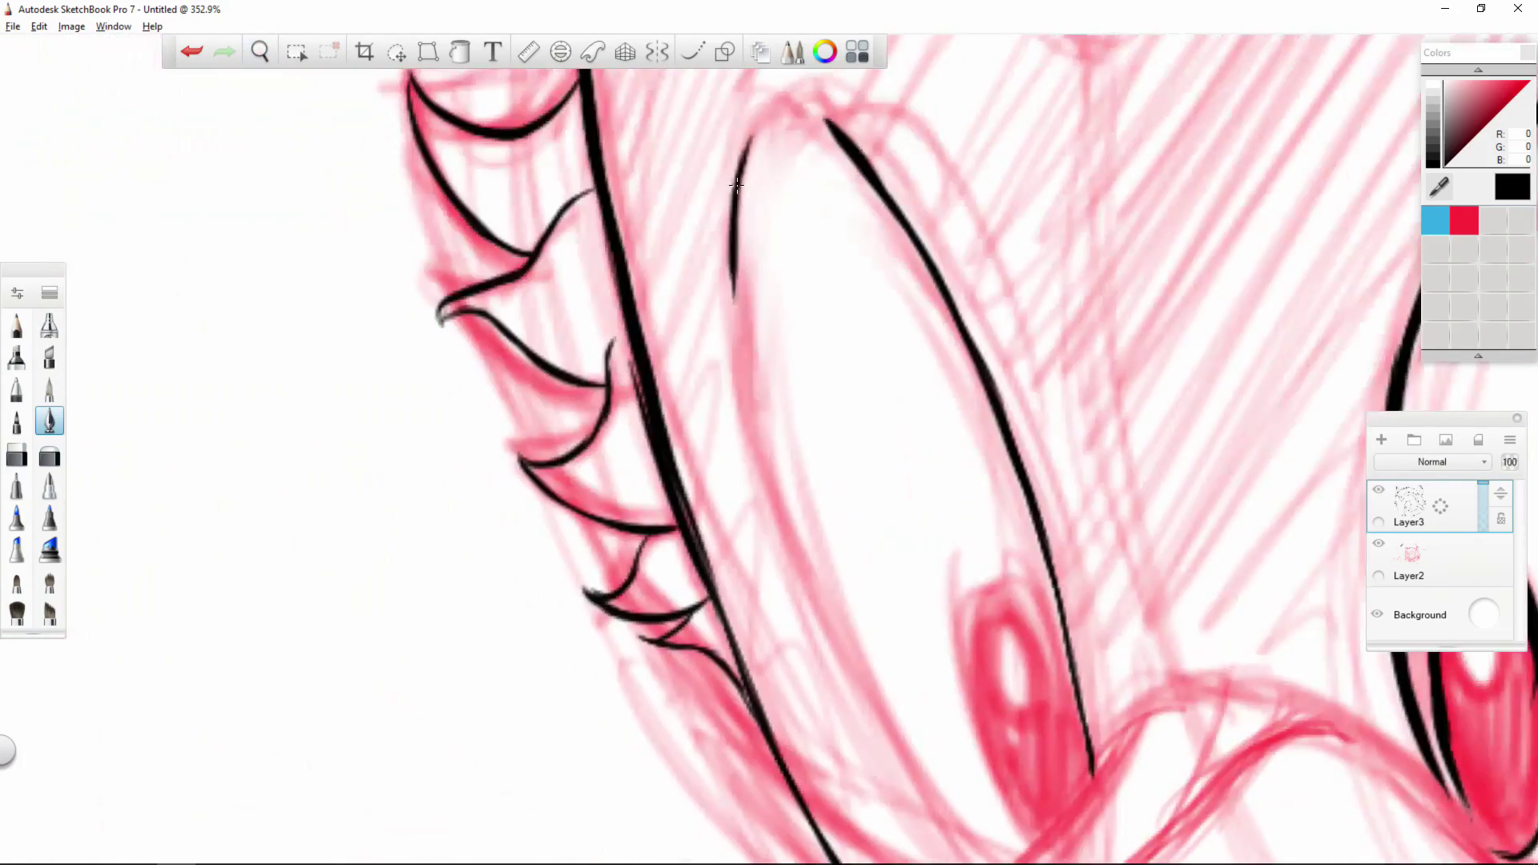
pyautogui.moveTo(734, 233); pyautogui.dragTo(748, 413)
pyautogui.hotkey('ctrl', 'z')
pyautogui.moveTo(749, 413); pyautogui.dragTo(722, 213)
# Complete the far eye's oval outline with overlapping strokes that join its two sides.
pyautogui.moveTo(800, 136); pyautogui.dragTo(672, 731)
pyautogui.moveTo(833, 512); pyautogui.dragTo(897, 289)
pyautogui.moveTo(865, 197)
pyautogui.mouseDown()
pyautogui.moveTo(803, 281)
pyautogui.moveTo(641, 408)
pyautogui.mouseUp()
pyautogui.moveTo(625, 343)
pyautogui.mouseDown()
pyautogui.moveTo(662, 437)
pyautogui.moveTo(333, 206)
pyautogui.mouseUp()
pyautogui.hotkey('ctrl', '0')
# Ink the snout's bridge contour from the nose up between the two eyes.
pyautogui.moveTo(395, 370); pyautogui.dragTo(487, 538)
pyautogui.moveTo(851, 555); pyautogui.dragTo(898, 384)
pyautogui.moveTo(558, 311)
pyautogui.mouseDown()
pyautogui.moveTo(649, 552)
pyautogui.moveTo(607, 698)
pyautogui.mouseUp()
pyautogui.moveTo(853, 430)
pyautogui.mouseDown()
pyautogui.moveTo(717, 522)
pyautogui.moveTo(703, 390)
pyautogui.mouseUp()
pyautogui.moveTo(801, 721); pyautogui.dragTo(700, 272)
pyautogui.moveTo(657, 240); pyautogui.dragTo(693, 445)
pyautogui.moveTo(663, 368); pyautogui.dragTo(780, 317)
pyautogui.moveTo(724, 386); pyautogui.dragTo(809, 609)
# Ink the muzzle's rear contour from the snout's bridge around the mouth corner down to the chin.
pyautogui.moveTo(685, 545)
pyautogui.mouseDown()
pyautogui.moveTo(643, 432)
pyautogui.moveTo(957, 113)
pyautogui.mouseUp()
pyautogui.moveTo(961, 274); pyautogui.dragTo(790, 415)
pyautogui.moveTo(1122, 67); pyautogui.dragTo(1025, 273)
pyautogui.hotkey('ctrl', 'z')
pyautogui.moveTo(1037, 211)
pyautogui.mouseDown()
pyautogui.moveTo(999, 309)
pyautogui.moveTo(670, 677)
pyautogui.mouseUp()
pyautogui.moveTo(563, 152); pyautogui.dragTo(524, 416)
pyautogui.moveTo(508, 313); pyautogui.dragTo(562, 519)
pyautogui.hotkey('ctrl', '0')
# Ink the outline of the far eye's pupil just above the snout.
pyautogui.moveTo(601, 622); pyautogui.dragTo(851, 449)
pyautogui.moveTo(516, 330); pyautogui.dragTo(555, 529)
pyautogui.moveTo(487, 352); pyautogui.dragTo(604, 513)
pyautogui.hotkey('ctrl', '0')
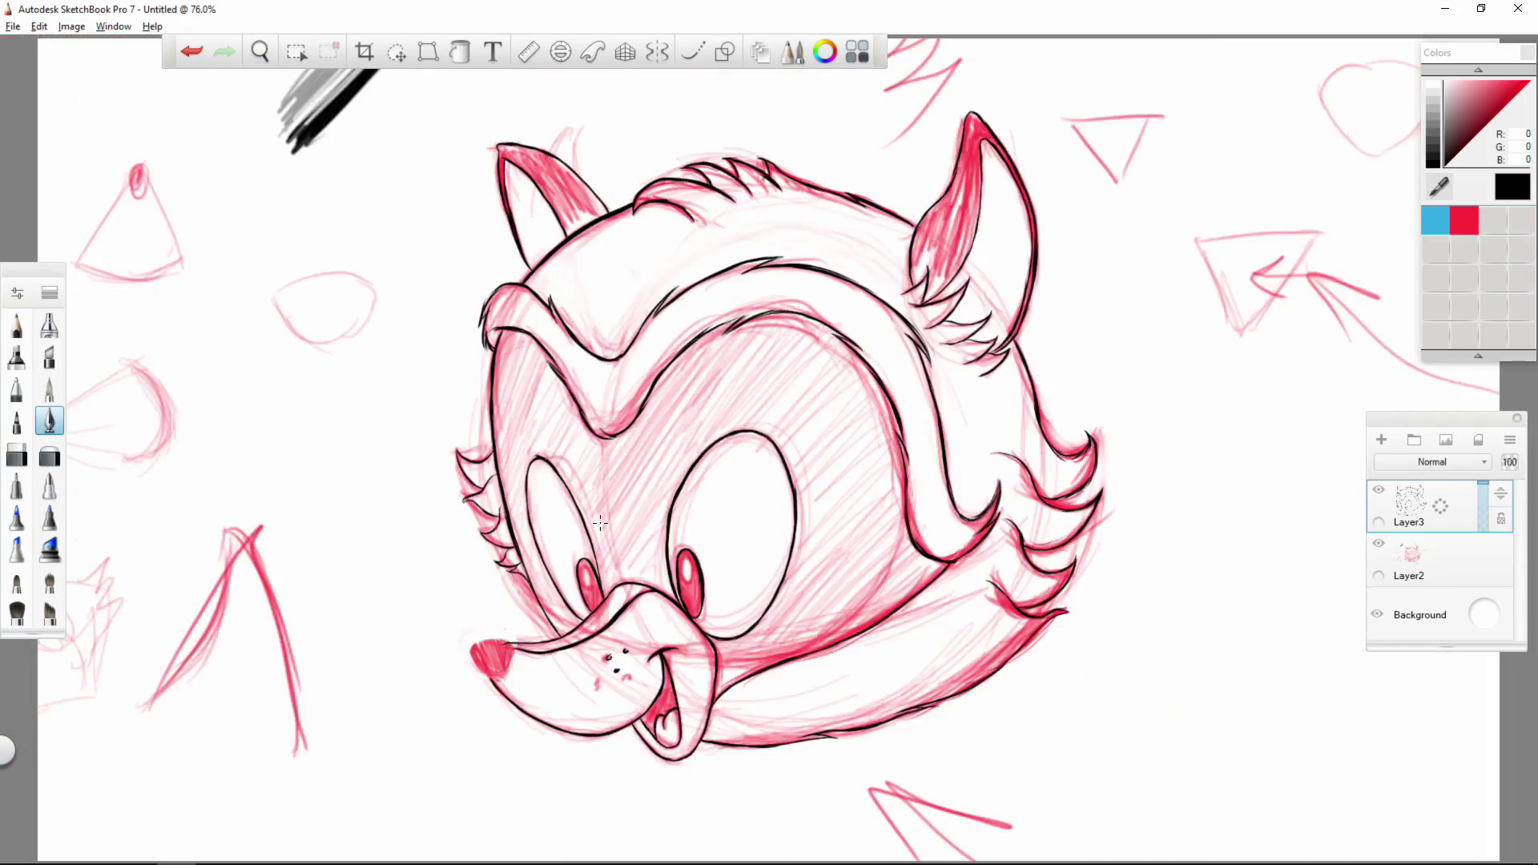
# Ink the small oval highlight inside the far eye's pupil, redoing its stroke.
pyautogui.click(86, 184)
pyautogui.hotkey('ctrl', 'z')
pyautogui.moveTo(689, 576); pyautogui.dragTo(996, 422)
pyautogui.moveTo(770, 384); pyautogui.dragTo(779, 490)
pyautogui.moveTo(301, 428); pyautogui.dragTo(314, 516)
pyautogui.hotkey('ctrl', '0')
pyautogui.moveTo(682, 579); pyautogui.dragTo(993, 425)
pyautogui.hotkey('ctrl', 'z')
pyautogui.moveTo(330, 527); pyautogui.dragTo(346, 596)
pyautogui.hotkey('ctrl', '0')
pyautogui.moveTo(421, 750); pyautogui.dragTo(672, 577)
pyautogui.moveTo(678, 425); pyautogui.dragTo(639, 544)
pyautogui.hotkey('ctrl', 'z')
pyautogui.hotkey('ctrl', '0')
# Hide the red sketch layer and fill the upper part of the face mask along the far contour with solid black.
pyautogui.click(1377, 543)
pyautogui.moveTo(462, 433); pyautogui.dragTo(693, 320)
pyautogui.moveTo(641, 233); pyautogui.dragTo(661, 457)
pyautogui.moveTo(665, 204); pyautogui.dragTo(725, 228)
pyautogui.moveTo(714, 370); pyautogui.dragTo(672, 625)
# Fill the narrow band between the far eye and the far face contour with solid black down toward the snout.
pyautogui.moveTo(698, 512)
pyautogui.mouseDown()
pyautogui.moveTo(670, 686)
pyautogui.moveTo(460, 369)
pyautogui.mouseUp()
pyautogui.moveTo(472, 465); pyautogui.dragTo(549, 709)
pyautogui.moveTo(525, 573); pyautogui.dragTo(597, 717)
pyautogui.moveTo(511, 424); pyautogui.dragTo(582, 647)
pyautogui.moveTo(565, 588); pyautogui.dragTo(644, 763)
pyautogui.moveTo(491, 226); pyautogui.dragTo(511, 374)
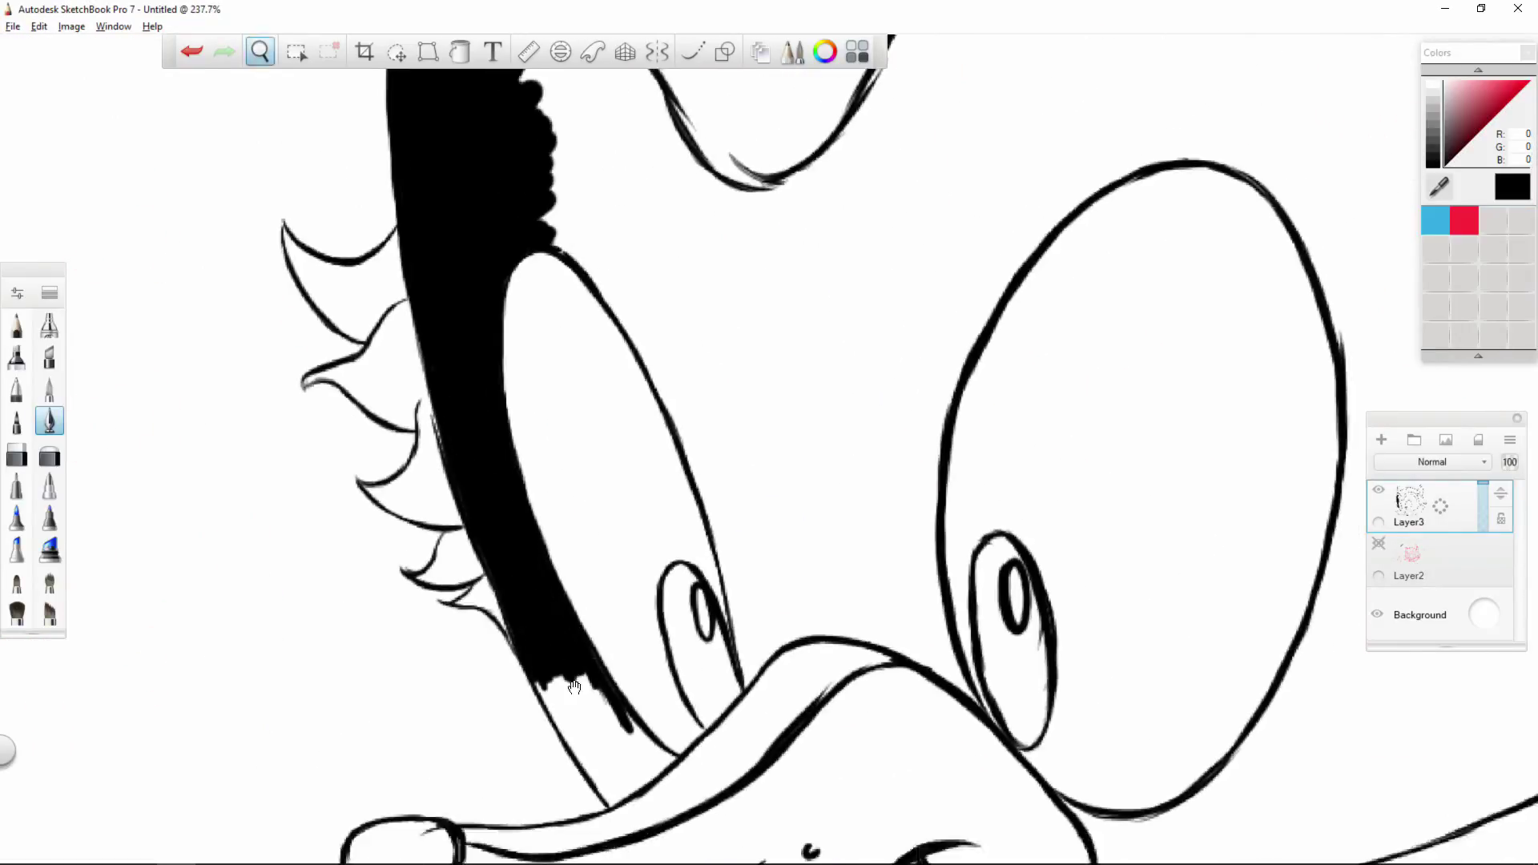